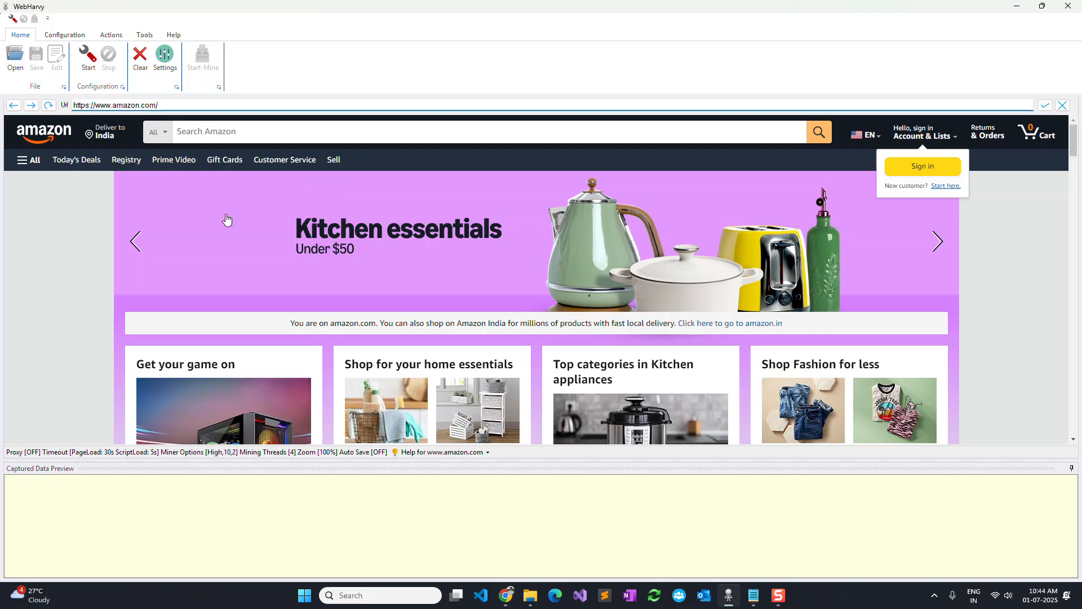
Step: Search Amazon for "mobile phones" using the earlier search suggestion
left_click(335, 130)
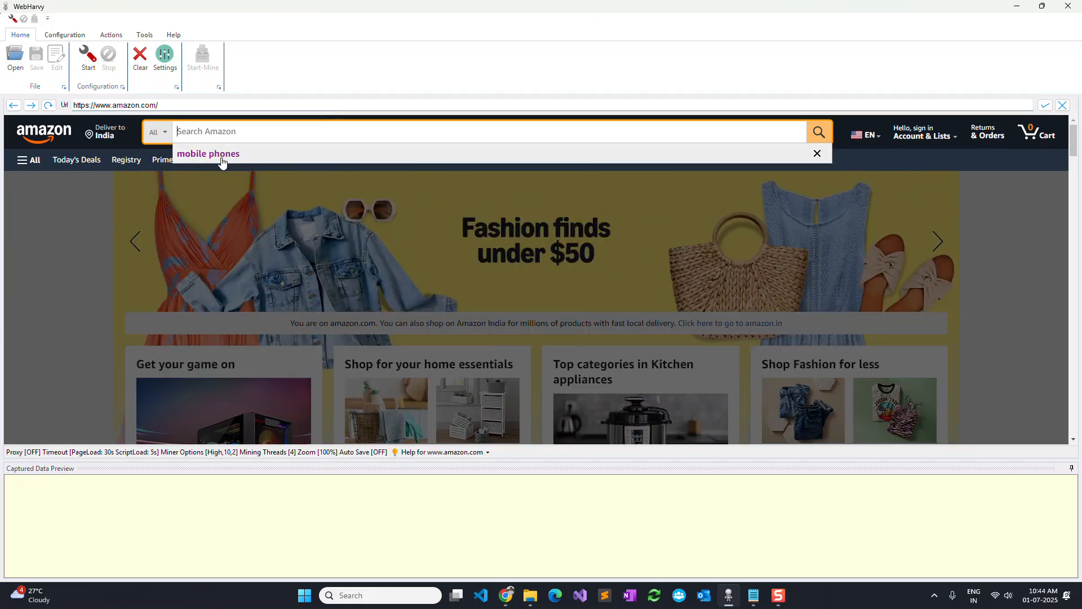
left_click(222, 160)
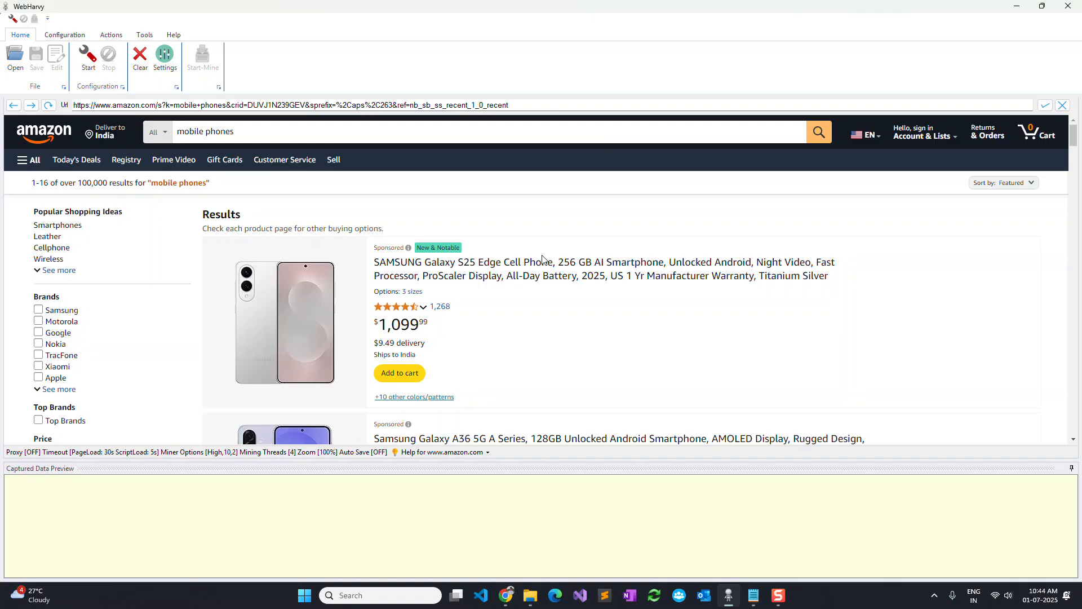
Step: Start a scraping configuration on the search results and set the Next link in the pagination as the next page link
scroll(543, 260, "down", 20)
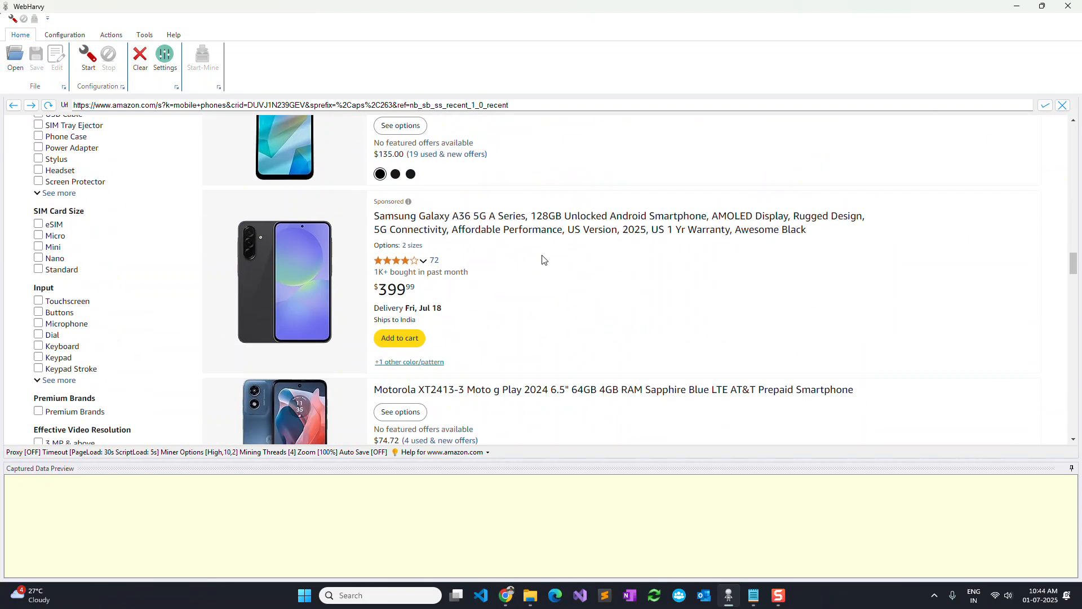
scroll(543, 259, "down", 20)
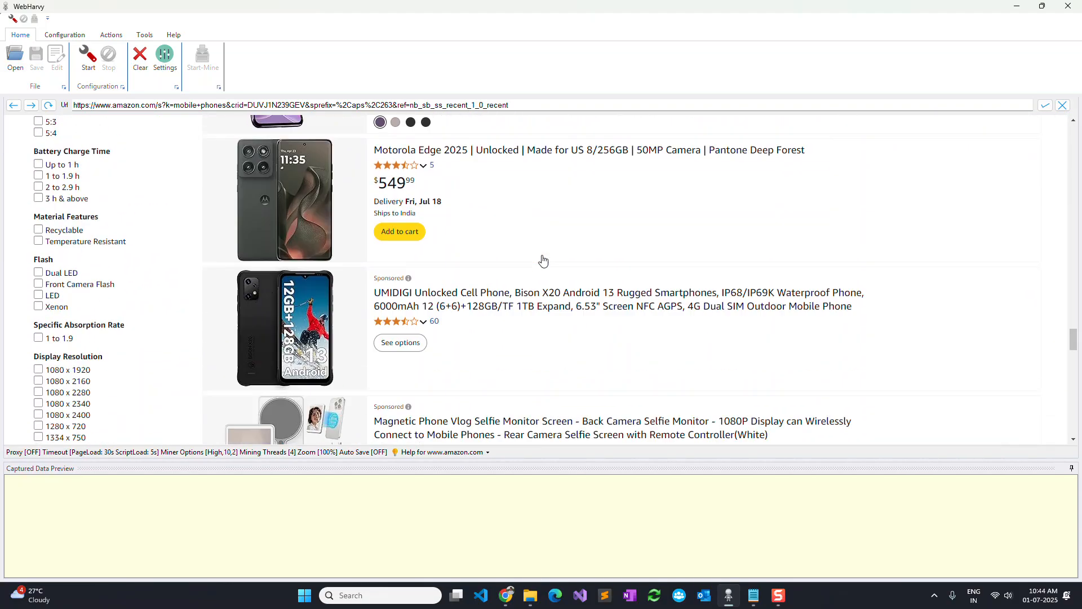
scroll(543, 259, "down", 20)
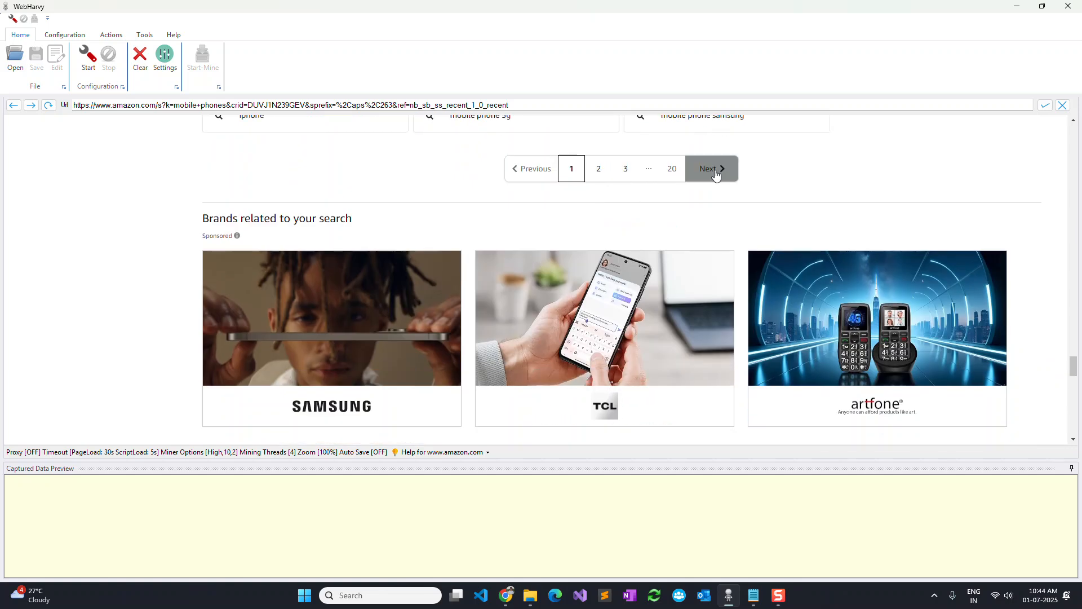
scroll(566, 203, "up", 1)
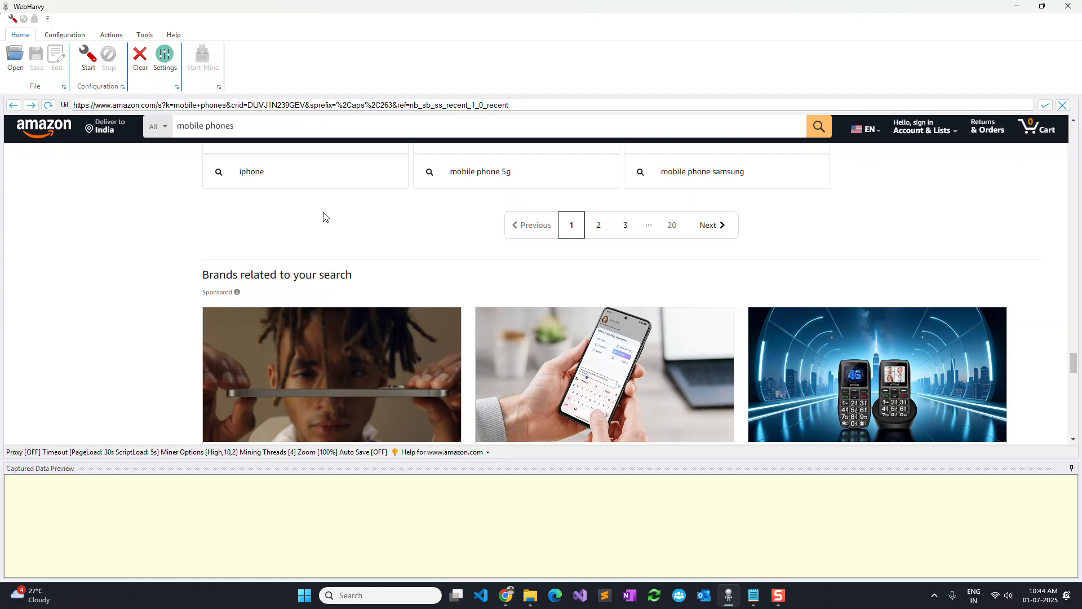
left_click(88, 59)
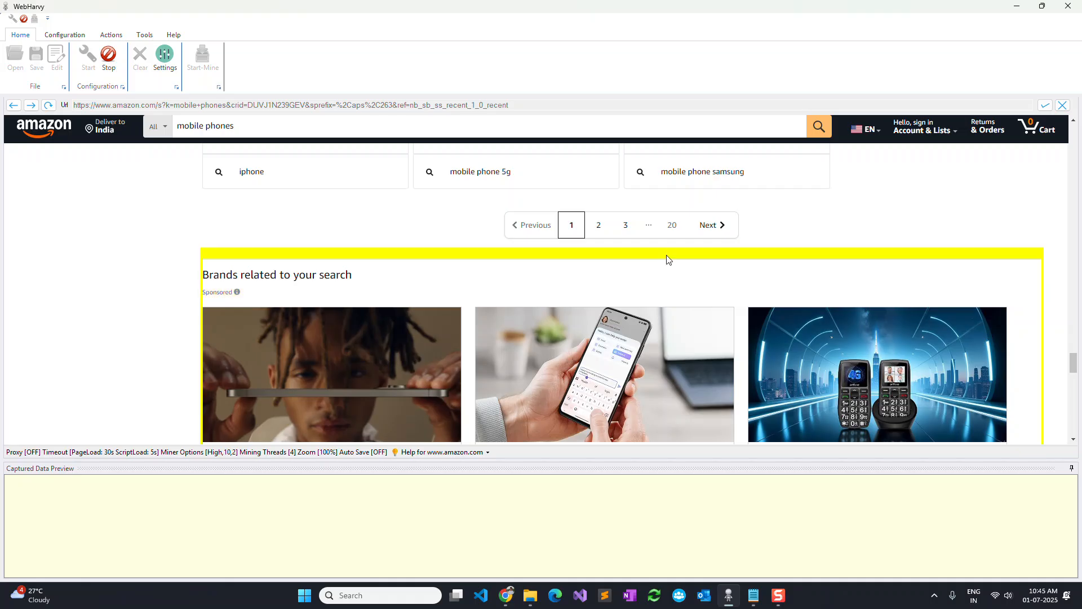
left_click(716, 239)
left_click_drag(716, 138, 474, 158)
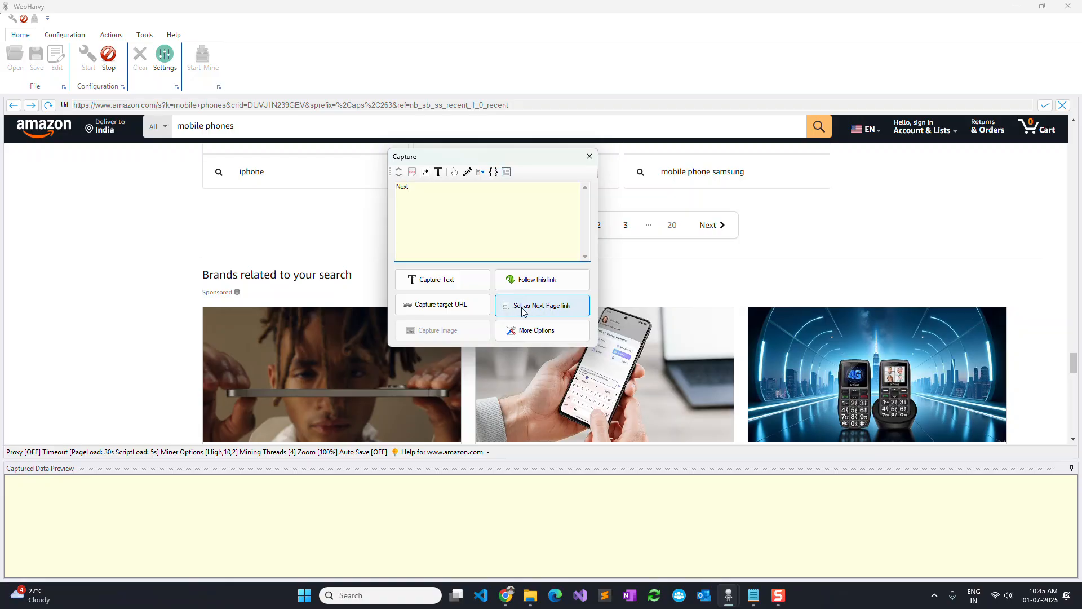
left_click(554, 307)
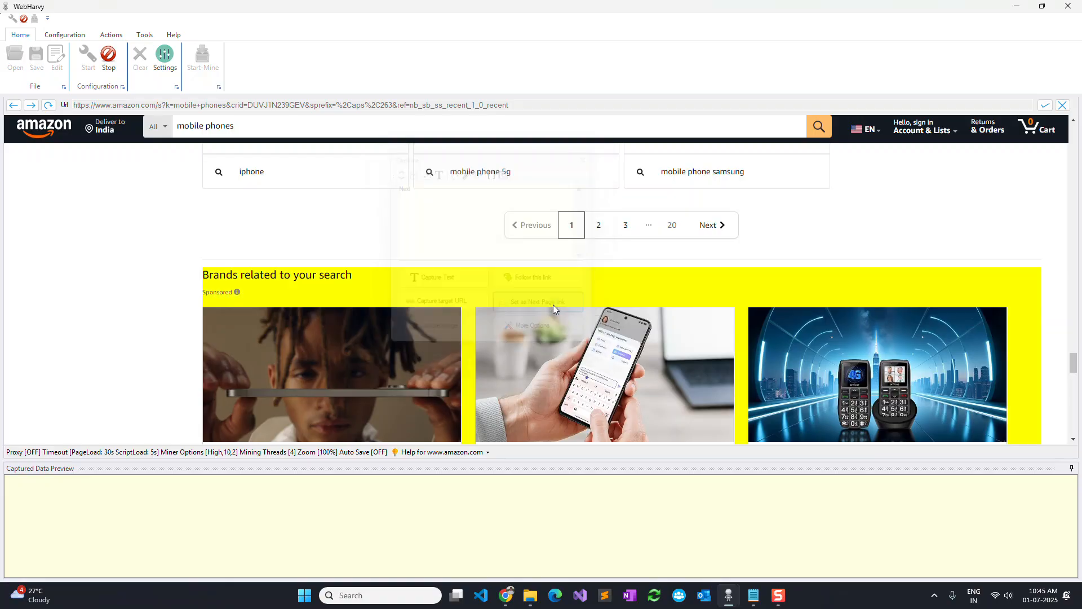
Step: Capture the title text of the Samsung Galaxy A16 5G listing, the first result without a Sponsored label, as "Name"
scroll(550, 299, "up", 10)
scroll(550, 298, "up", 10)
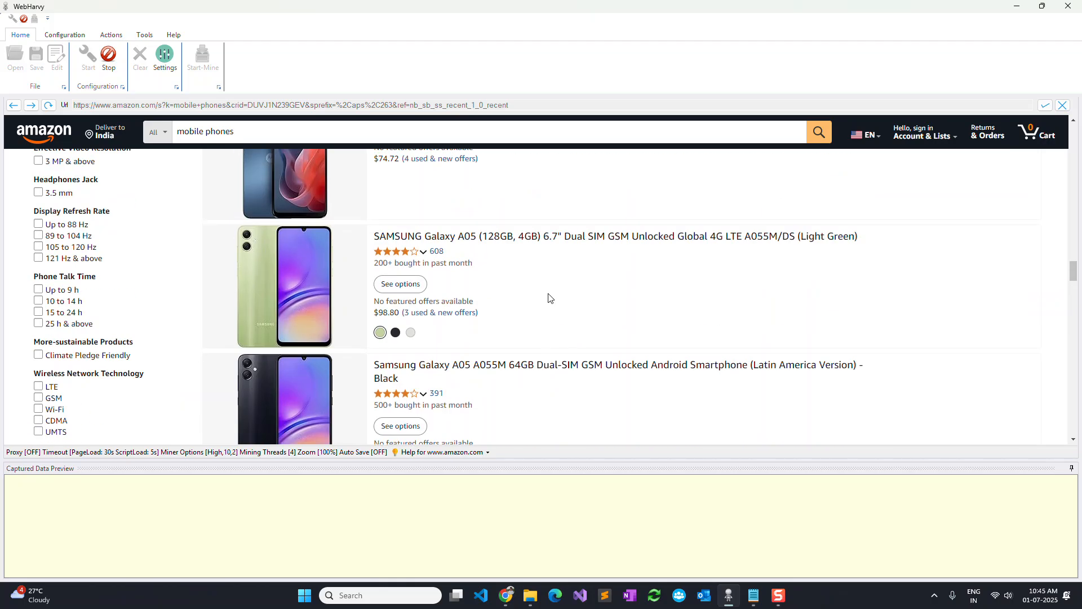
scroll(549, 298, "up", 10)
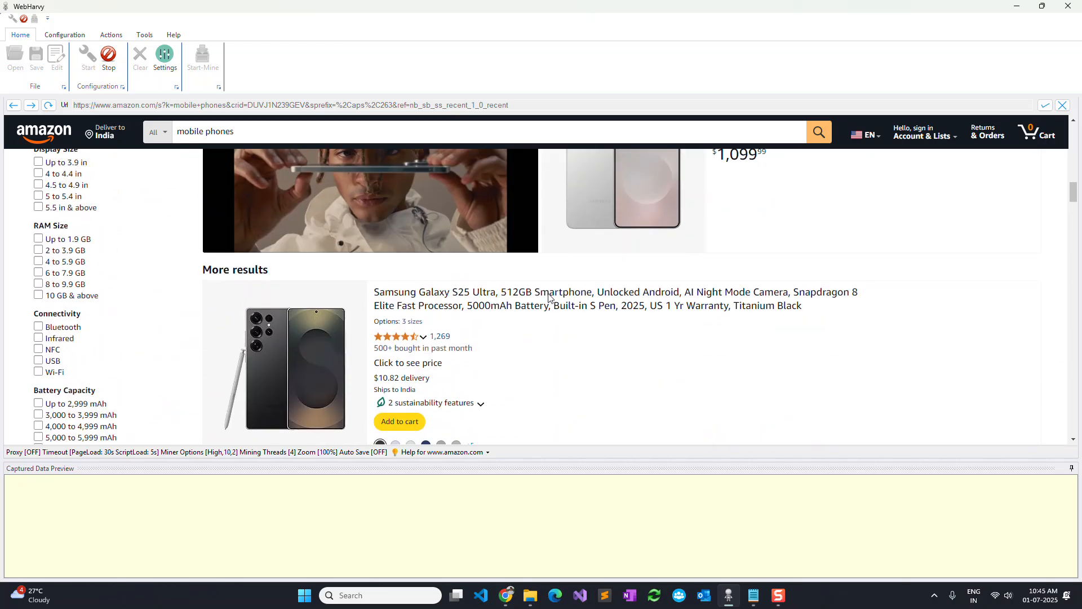
scroll(550, 298, "up", 6)
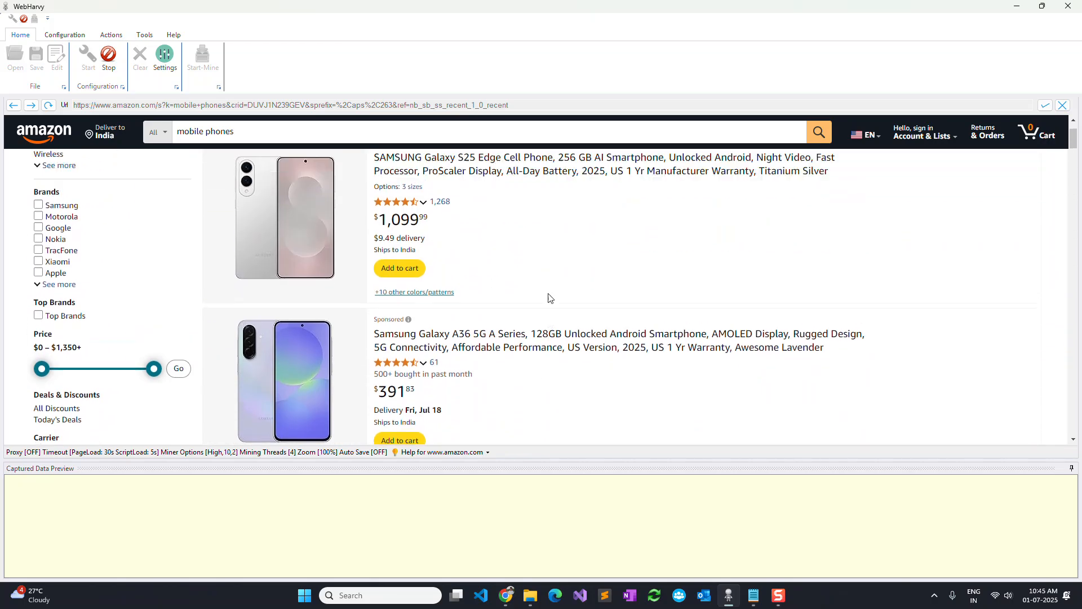
scroll(550, 297, "down", 3)
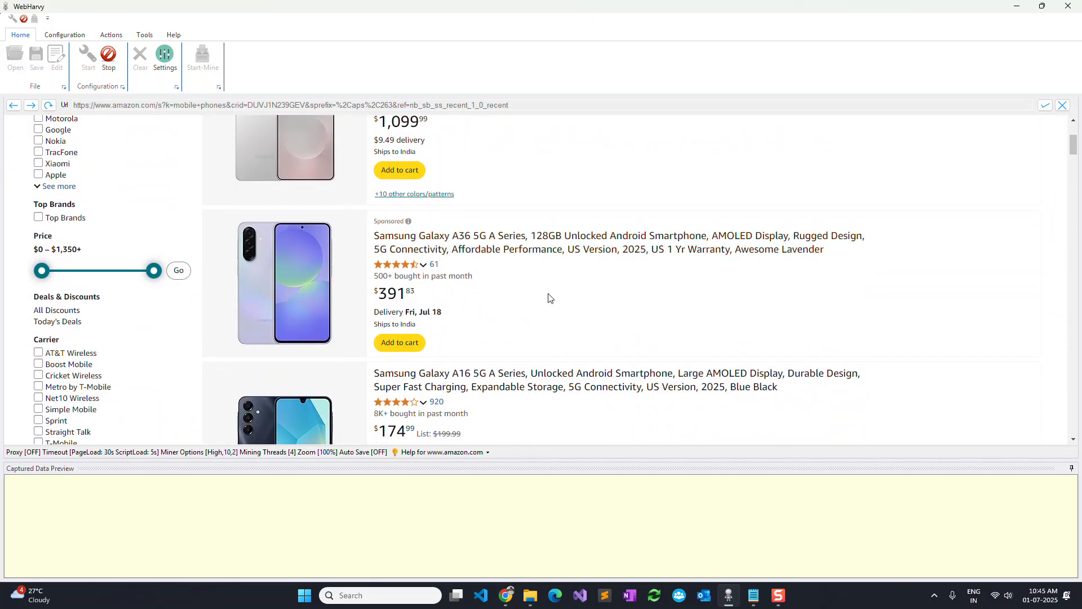
scroll(549, 297, "up", 3)
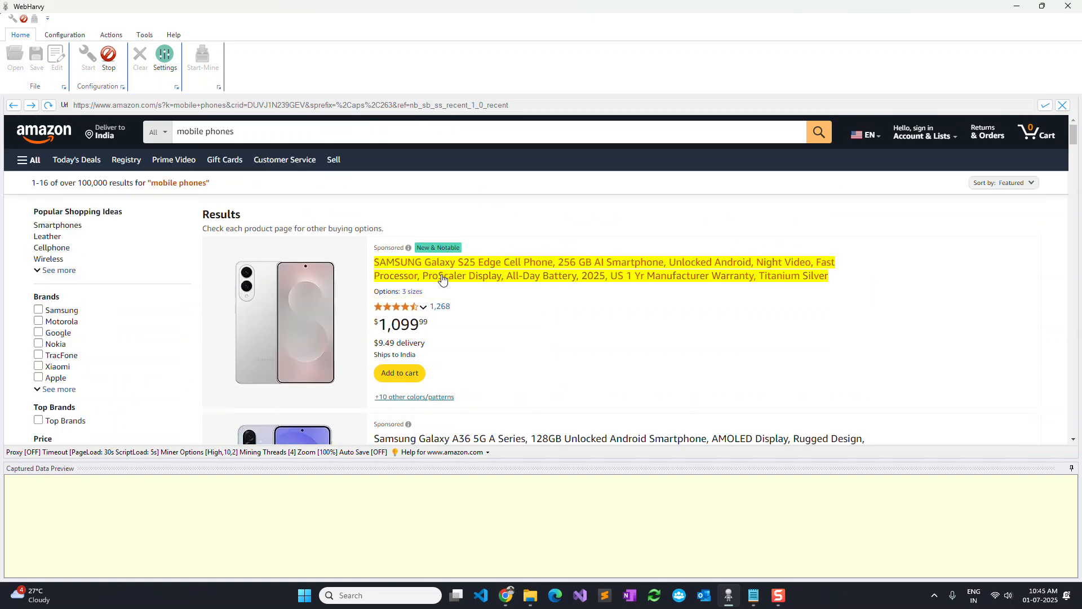
mouse_move(387, 251)
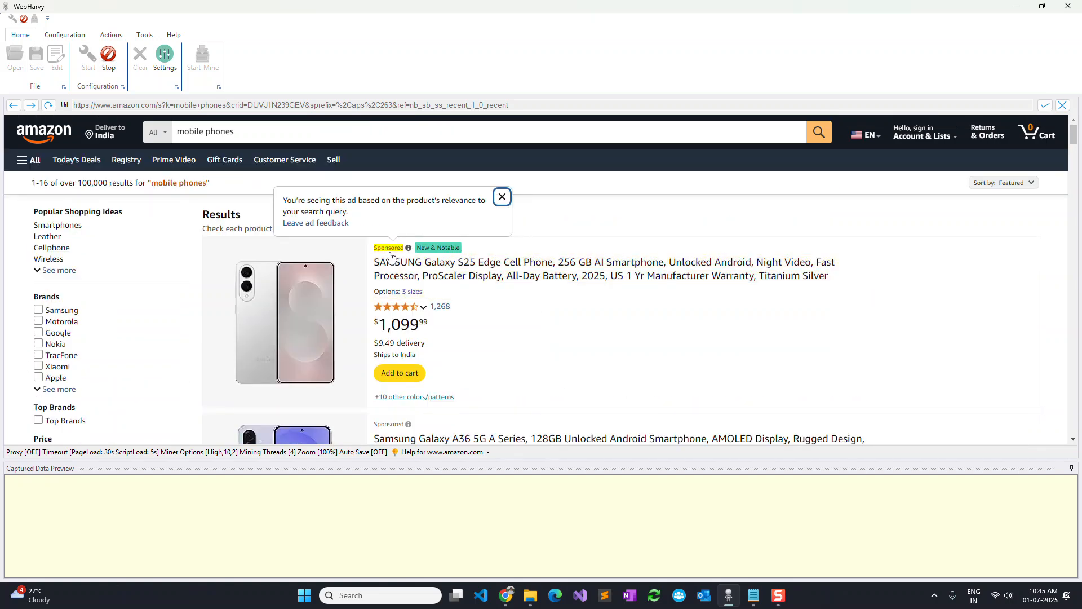
scroll(500, 364, "down", 2)
mouse_move(388, 338)
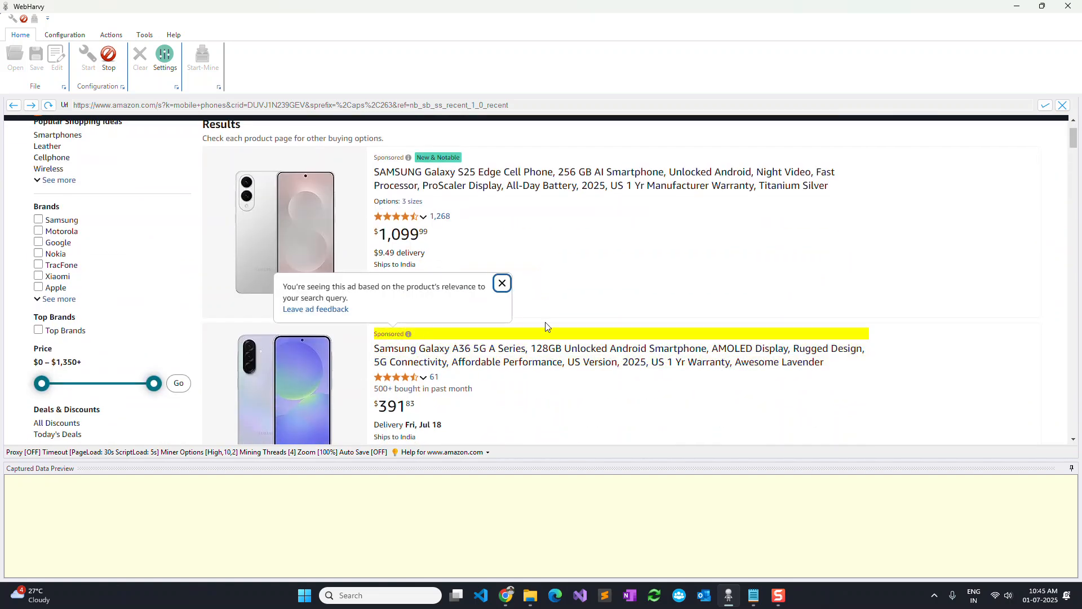
scroll(611, 319, "down", 4)
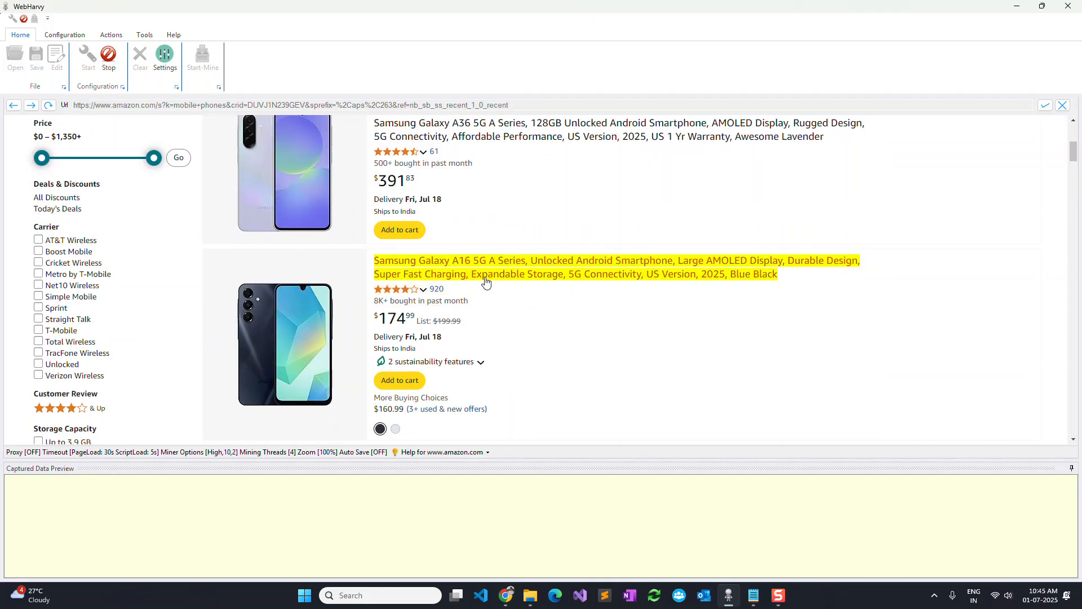
left_click(486, 282)
left_click(457, 313)
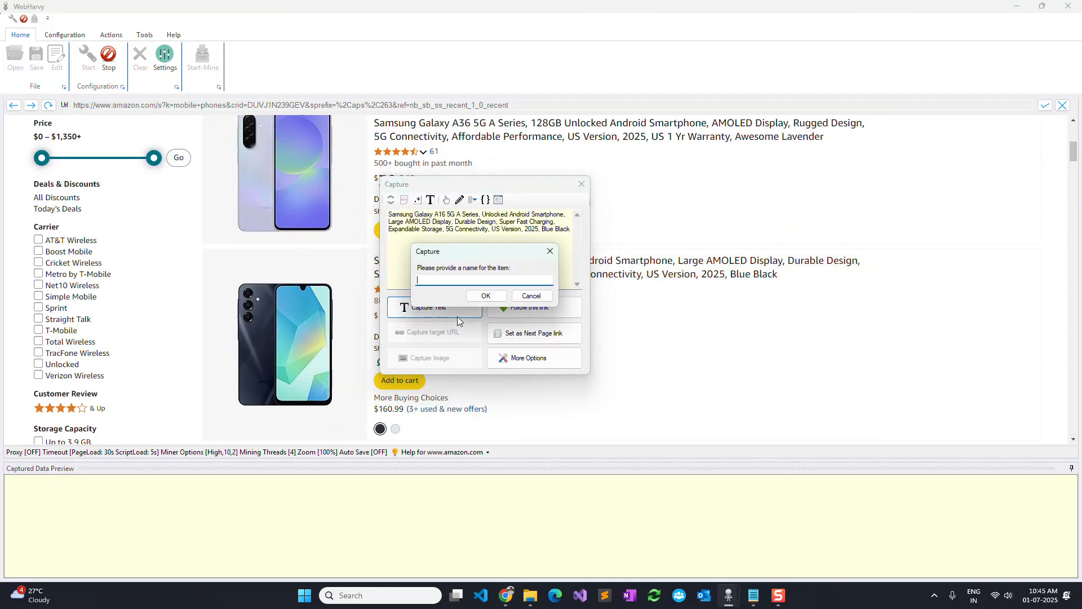
key("Return")
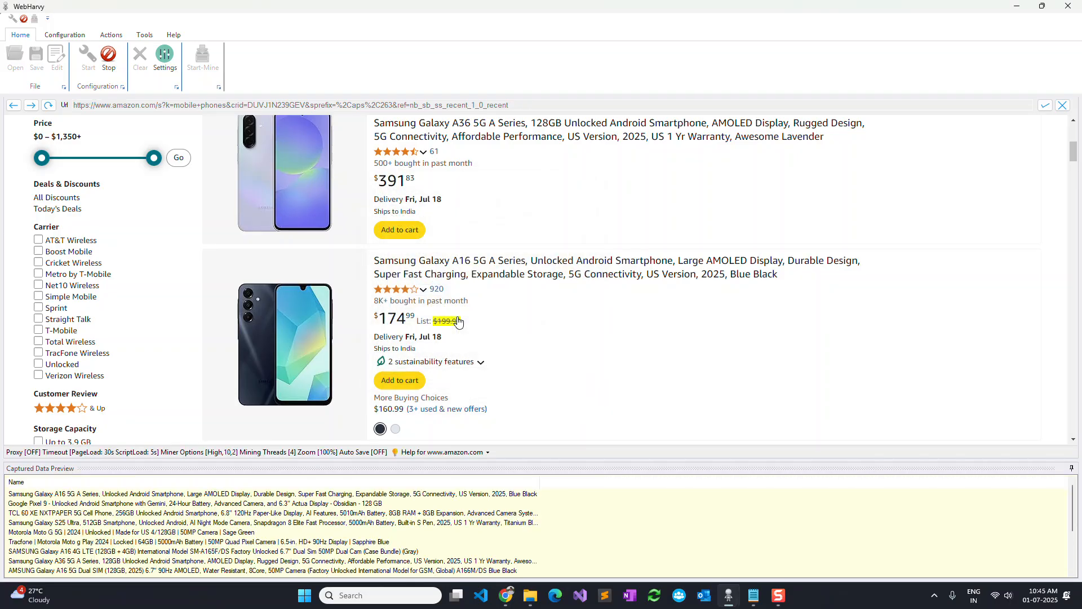
Step: Capture the image URL of the Samsung Galaxy A16 5G listing's picture as "Thumbnail URL"
left_click(290, 345)
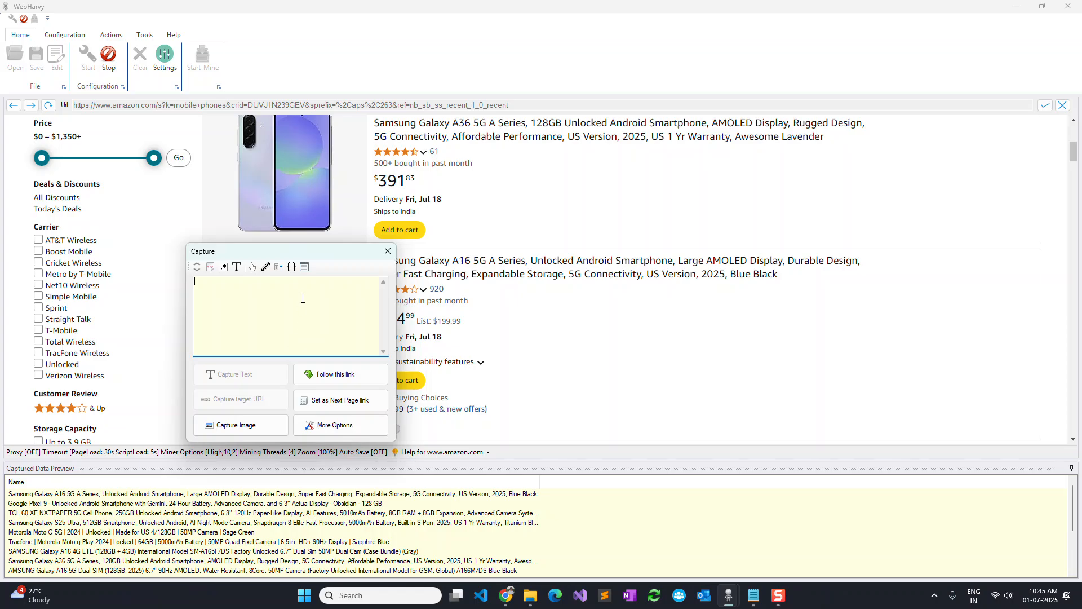
left_click_drag(318, 251, 405, 197)
left_click(330, 367)
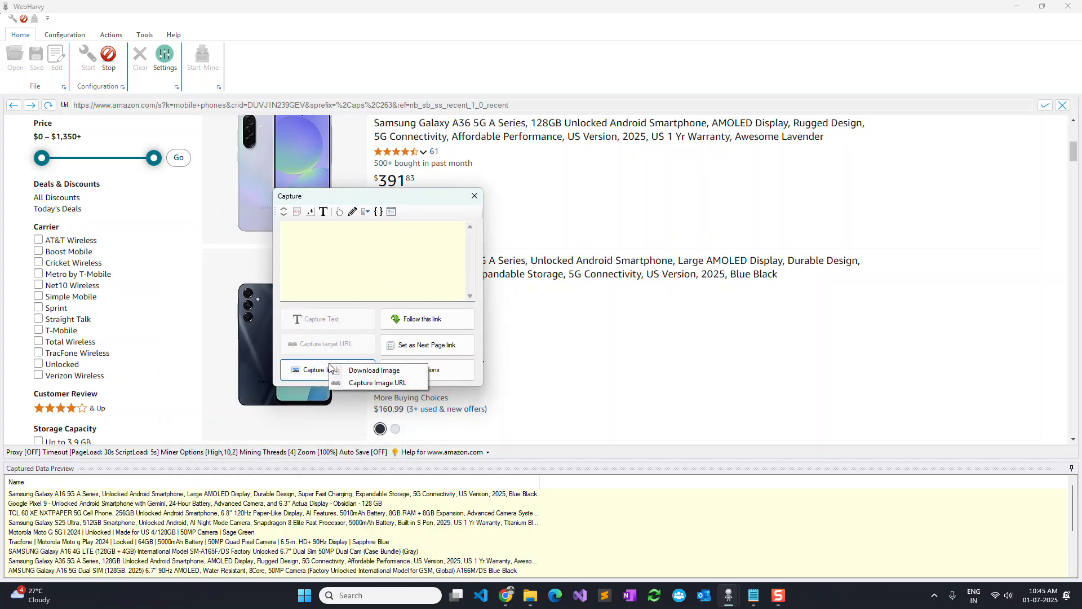
left_click(371, 384)
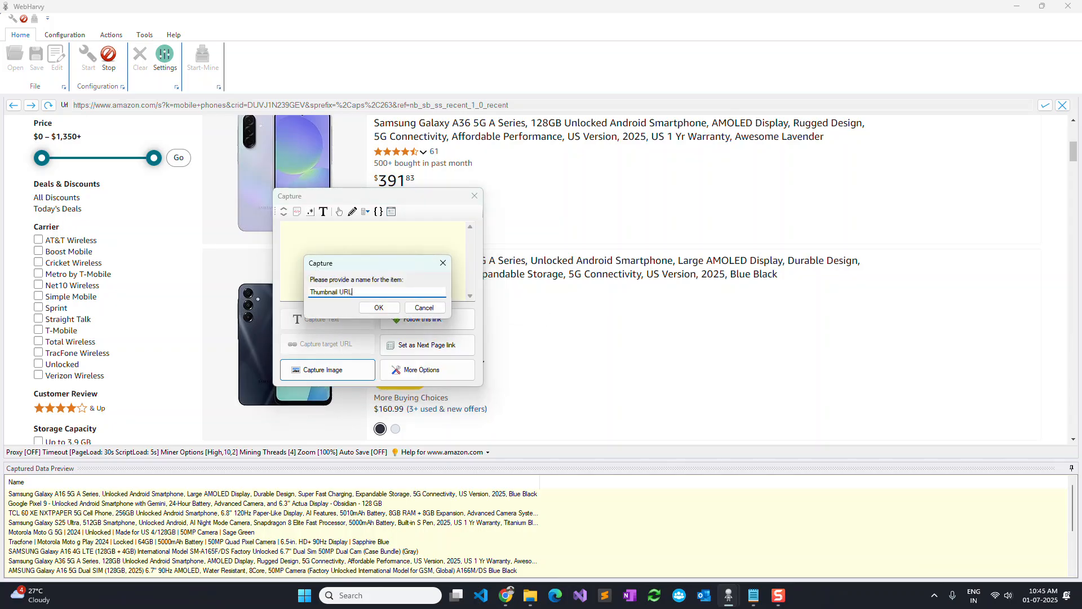
key("Return")
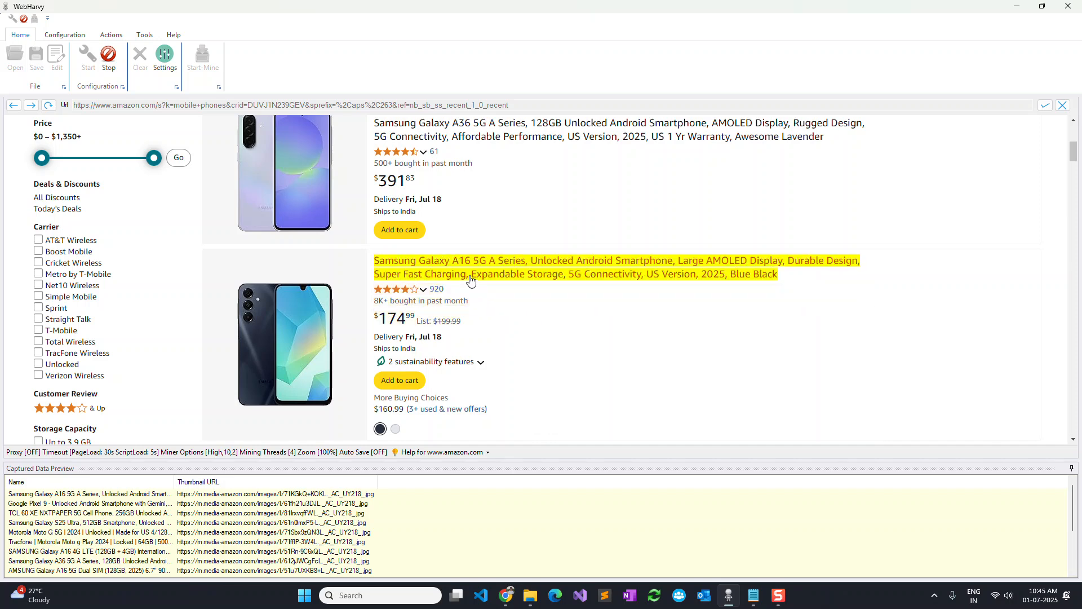
Step: Follow the title link of the Samsung Galaxy A16 5G listing to its product page
left_click(471, 280)
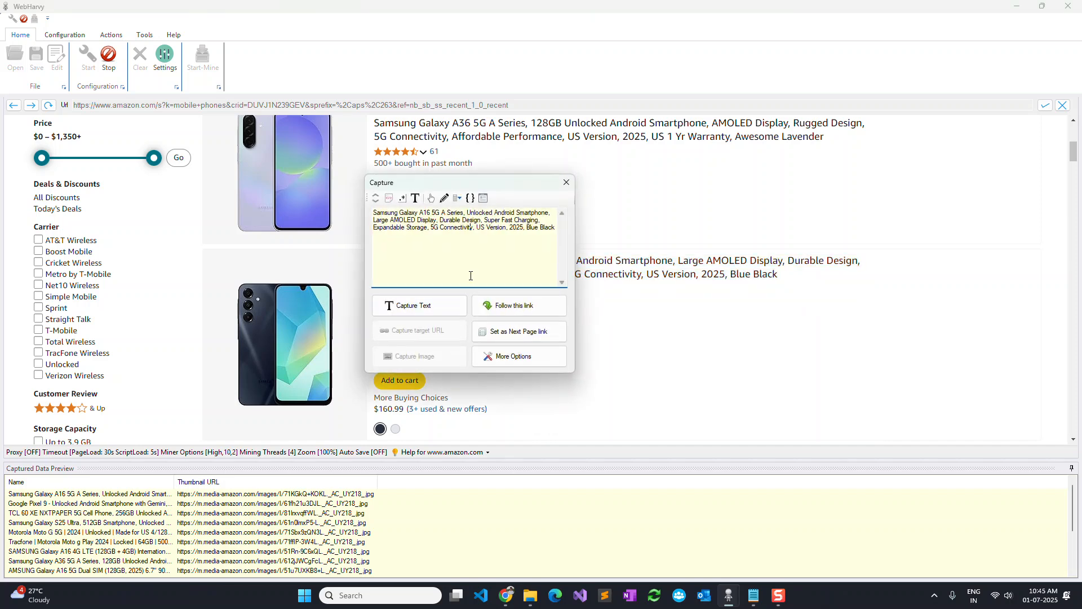
left_click(519, 305)
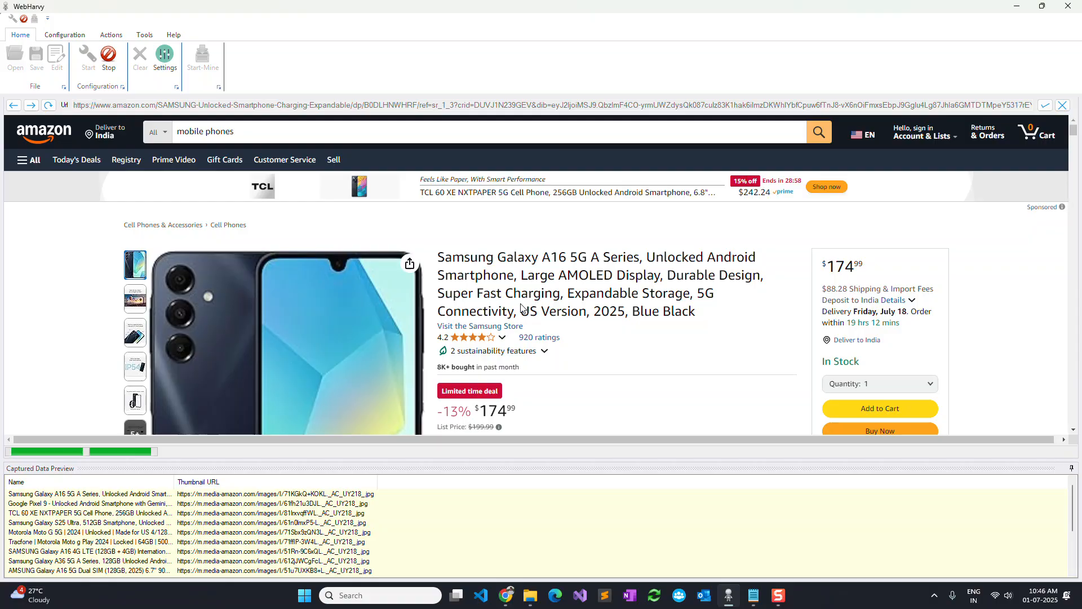
Step: Select the whole product details block, apply the preset regular expression for getting a price from text or HTML, and capture the match as "Price"
scroll(521, 307, "down", 4)
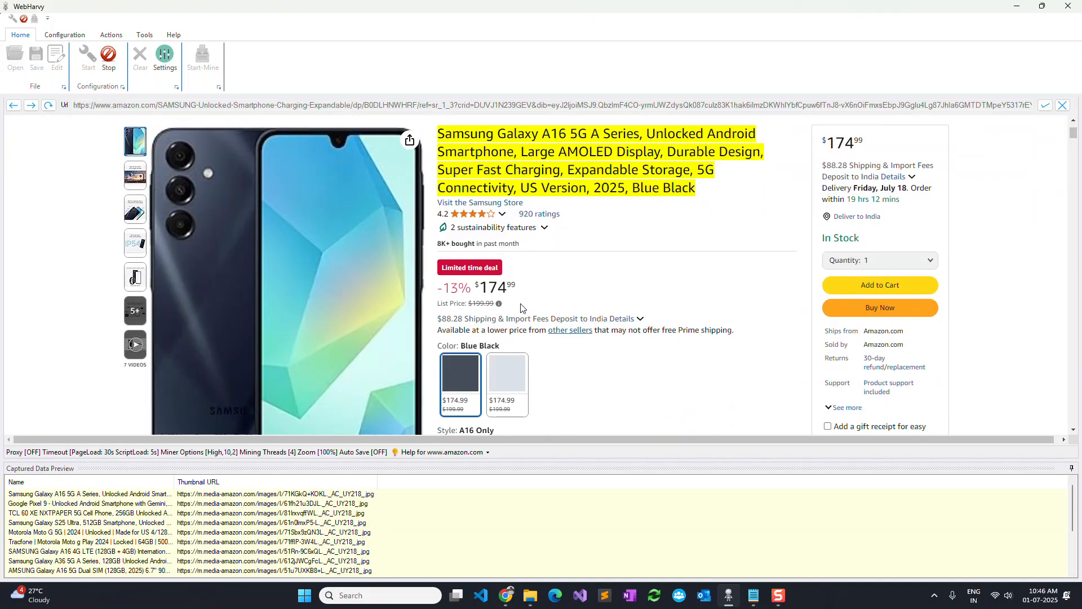
scroll(541, 307, "up", 2)
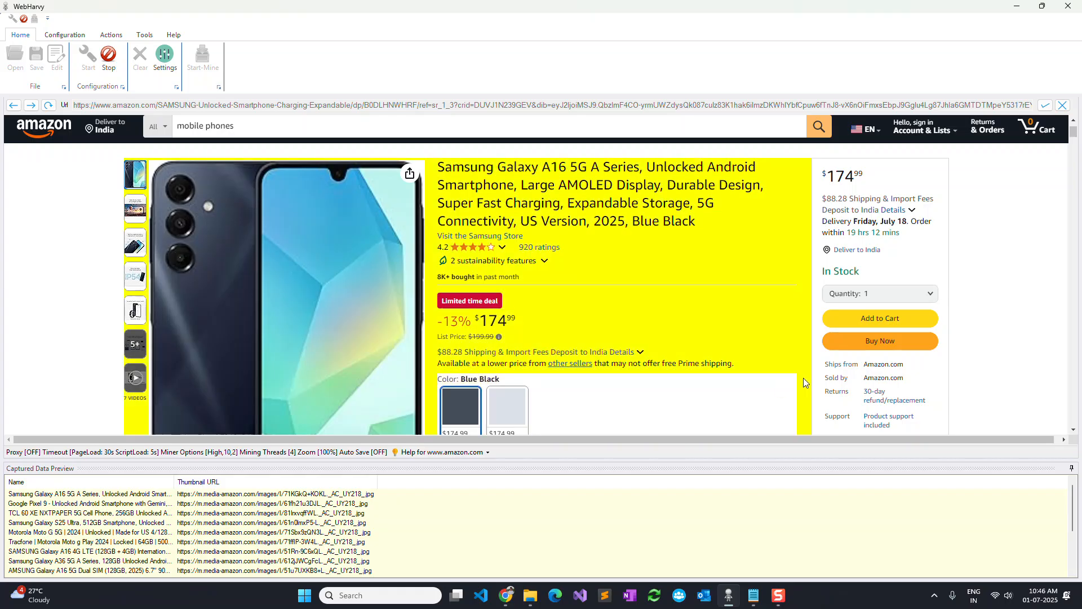
left_click(803, 379)
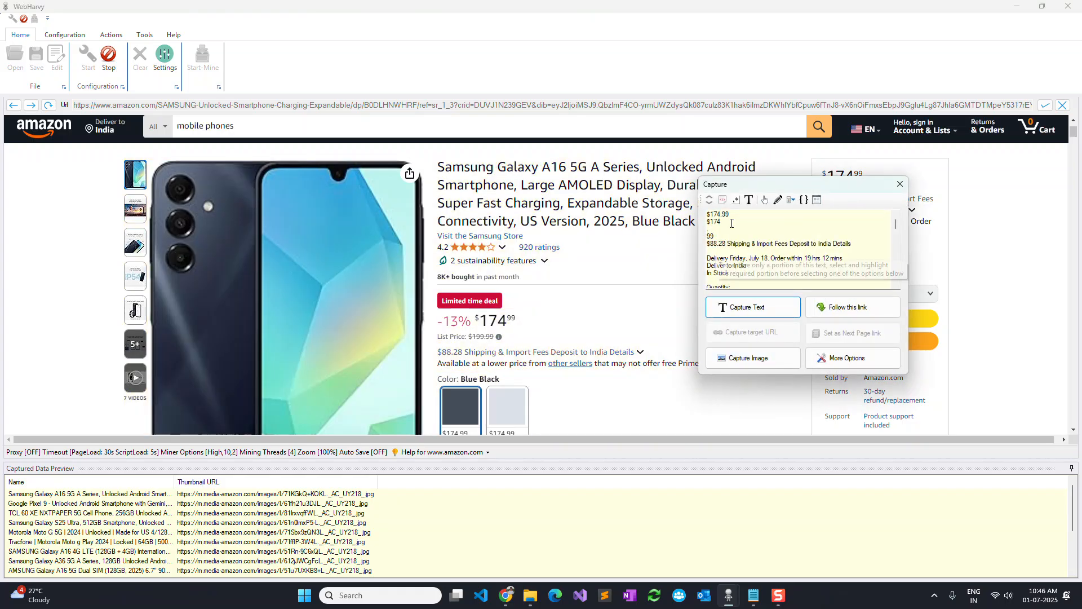
left_click(736, 200)
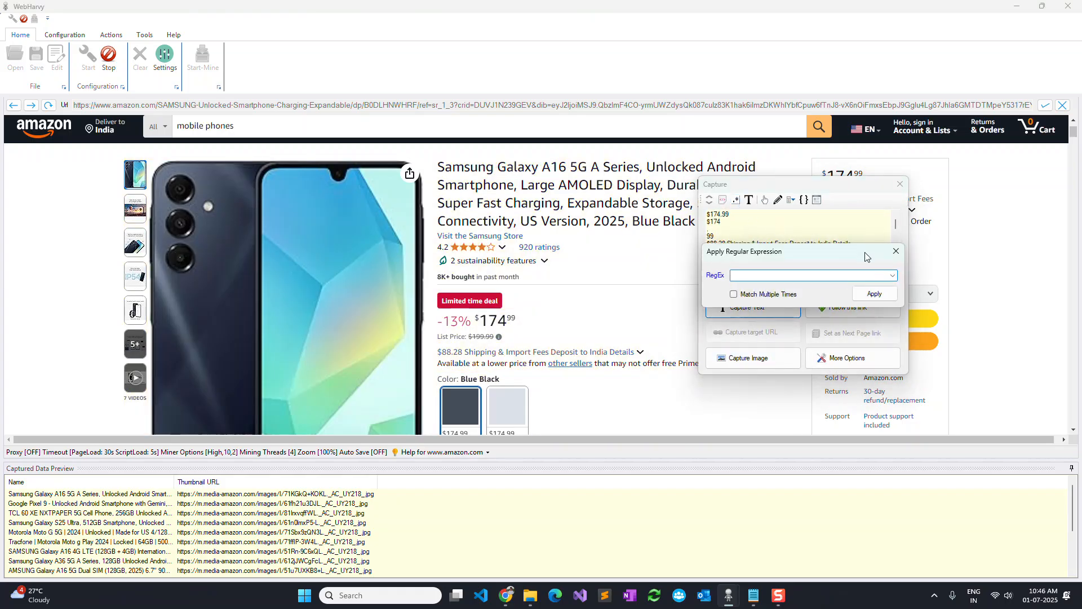
left_click(893, 275)
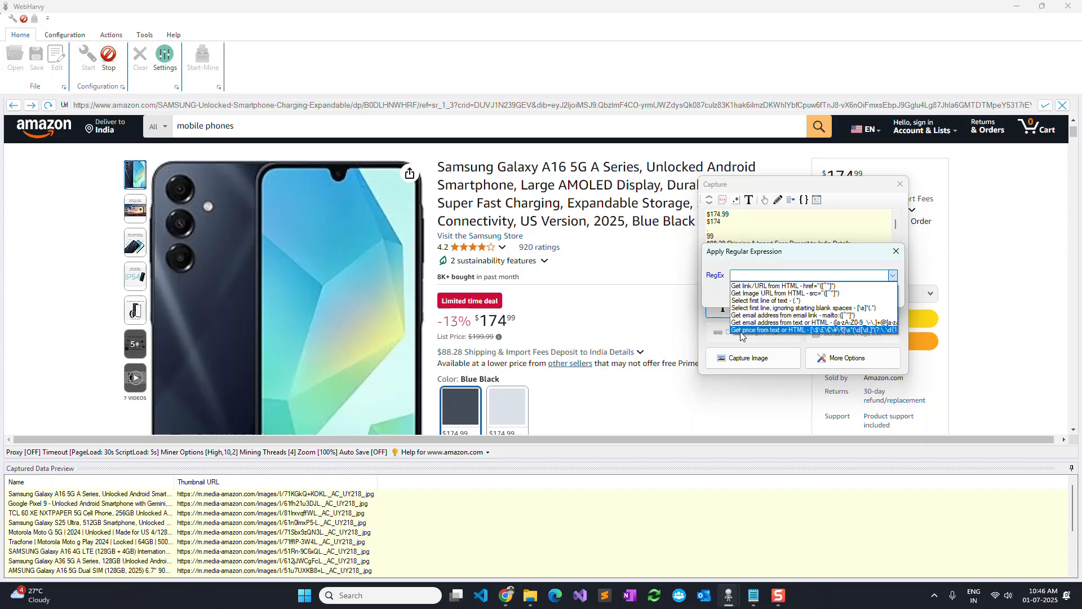
left_click(791, 331)
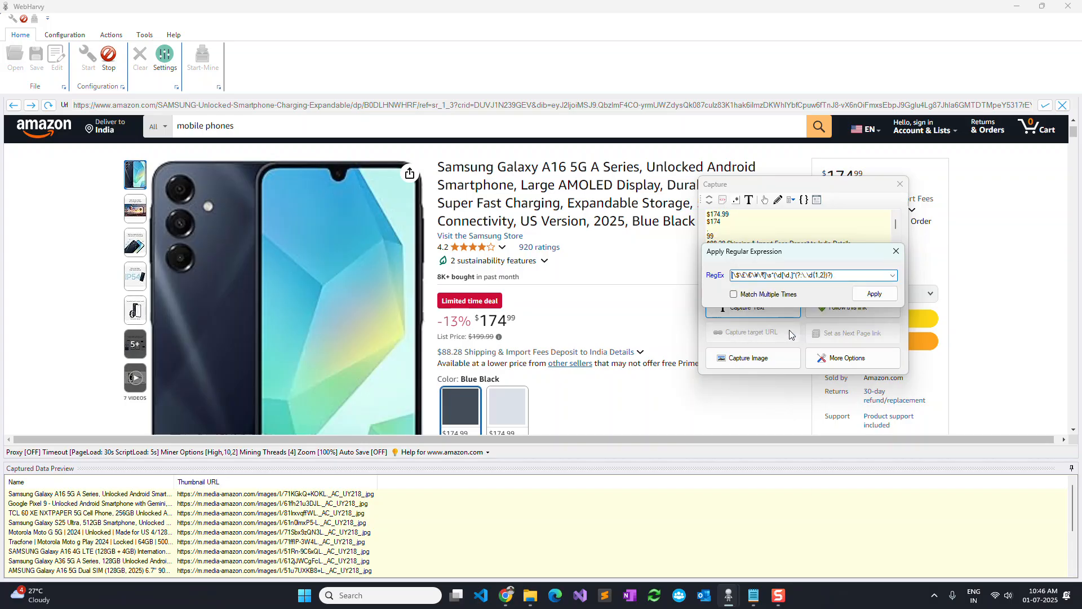
left_click(875, 295)
left_click(761, 311)
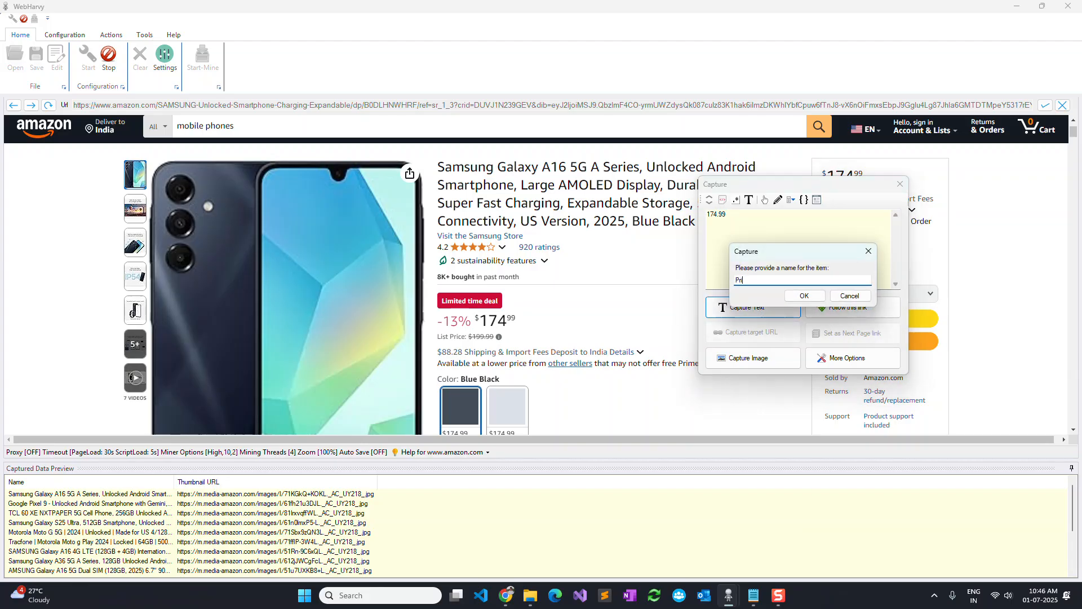
key("Return")
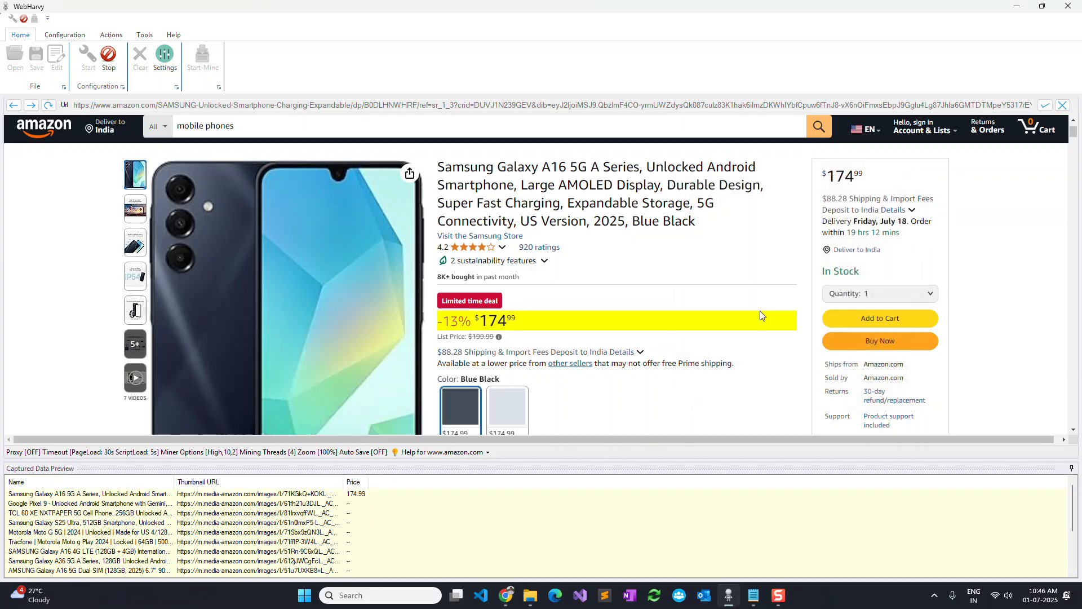
Step: Open the capture options for the "Click to see full view" area beneath the main product picture
scroll(756, 314, "down", 2)
scroll(733, 318, "down", 1)
scroll(705, 314, "up", 3)
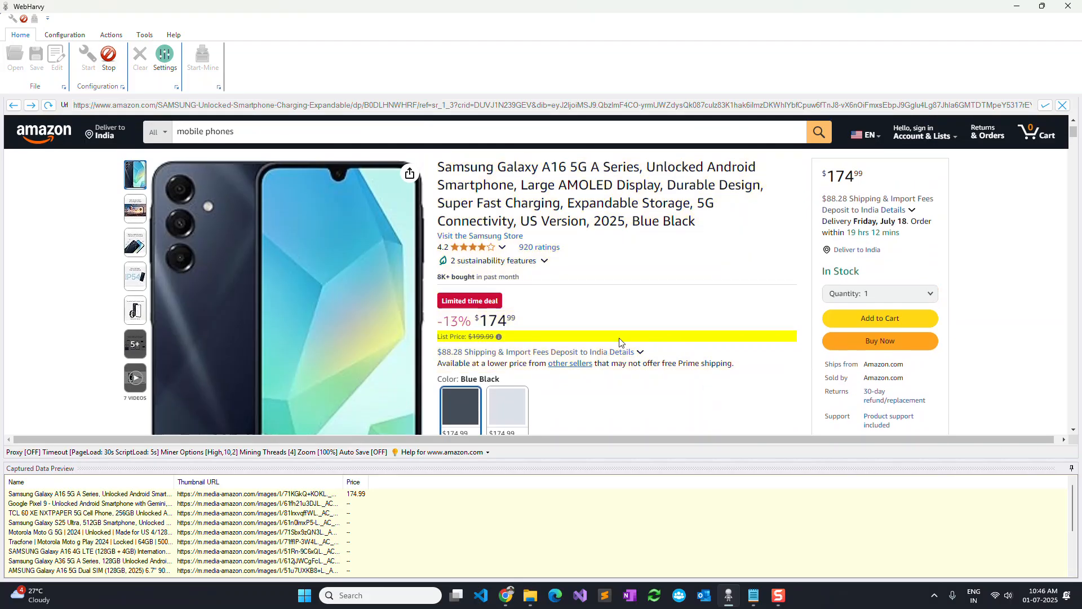
scroll(76, 373, "down", 3)
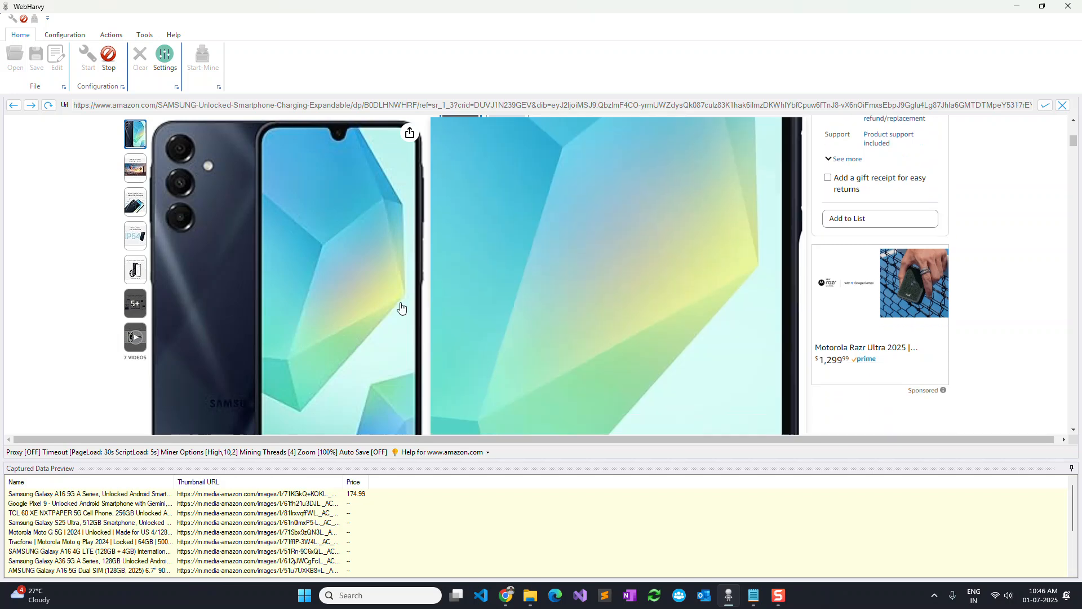
scroll(350, 345, "down", 2)
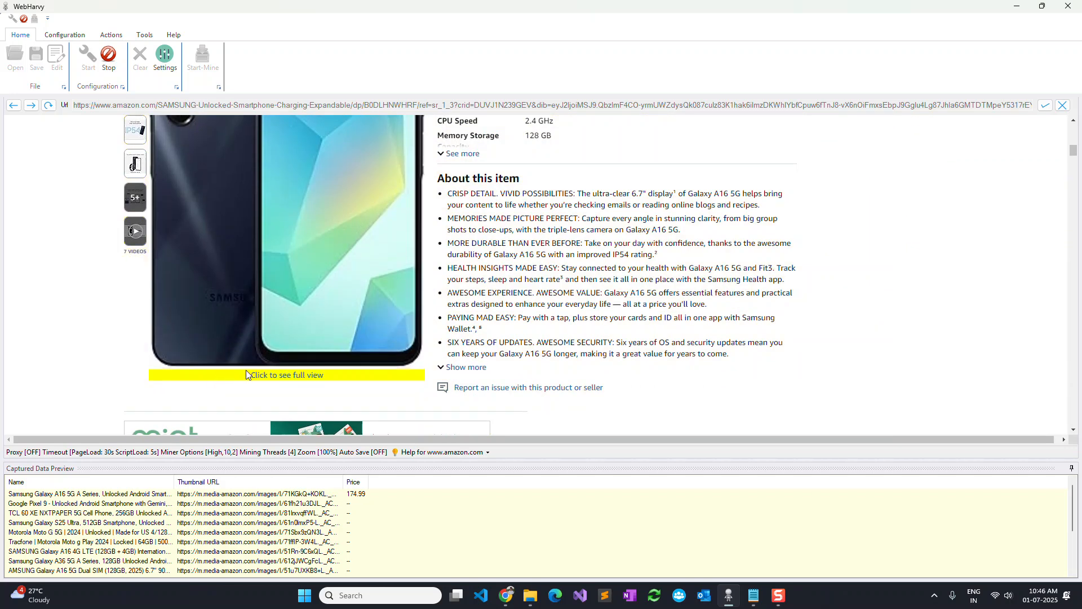
left_click(348, 374)
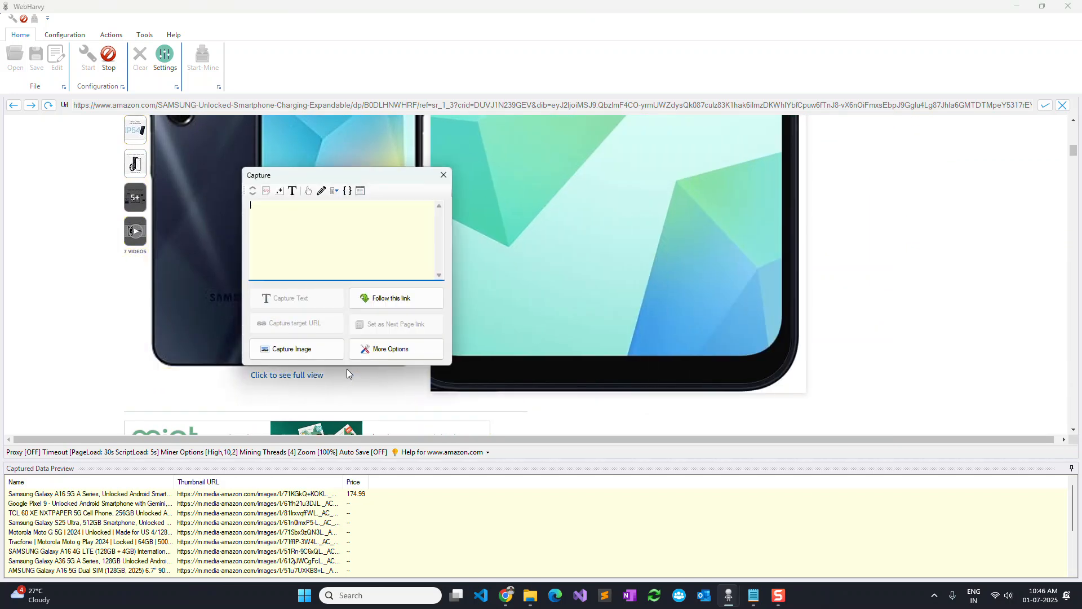
left_click(326, 354)
left_click(326, 359)
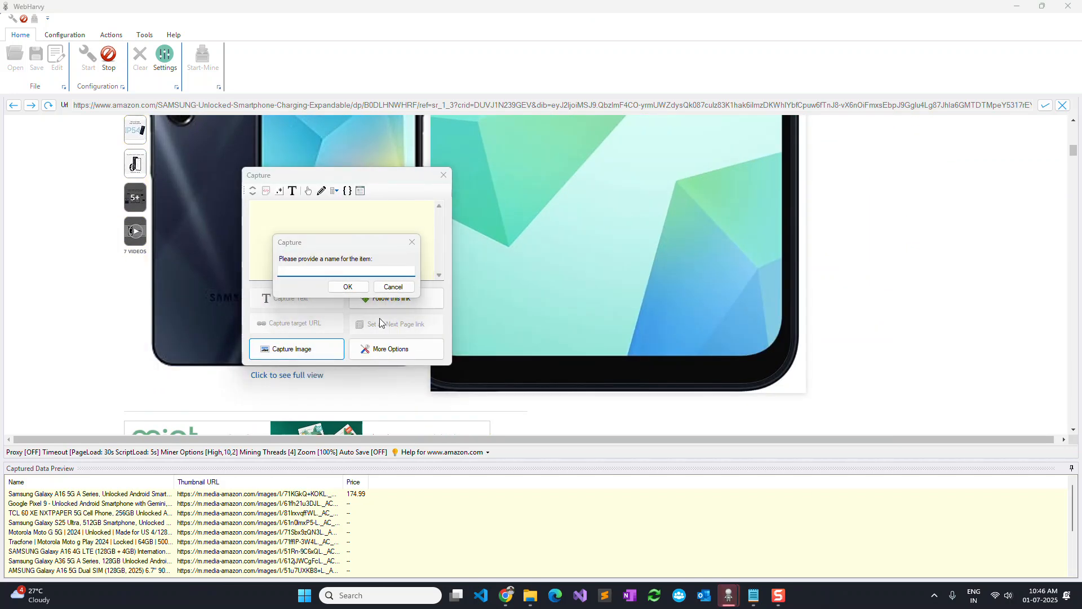
left_click(388, 285)
Step: Capture the image URL of the full product picture as "Full Image URL"
left_click(326, 352)
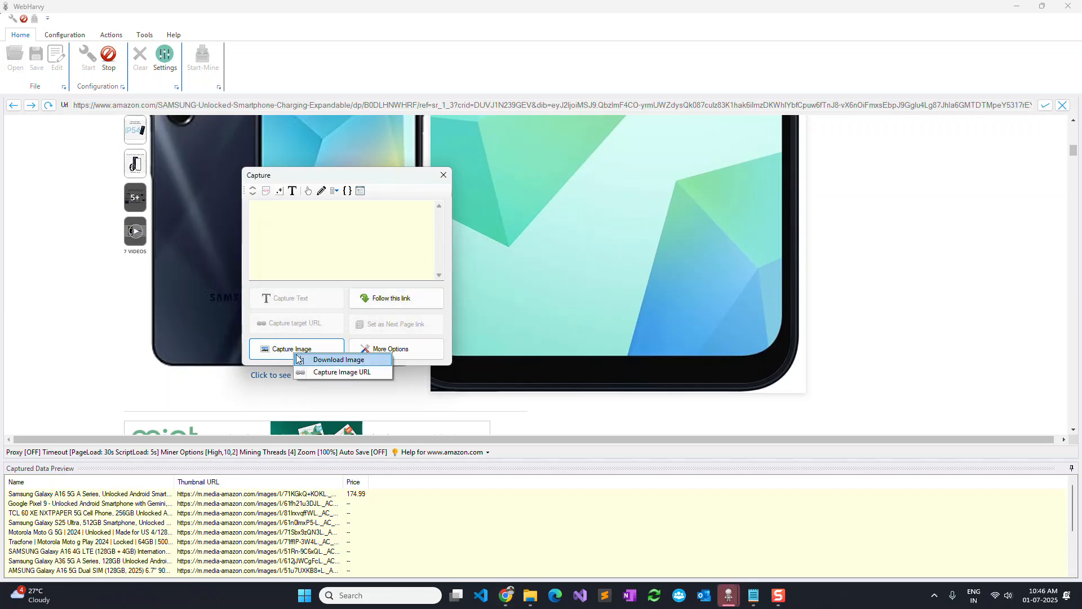
left_click(328, 372)
type("Full ")
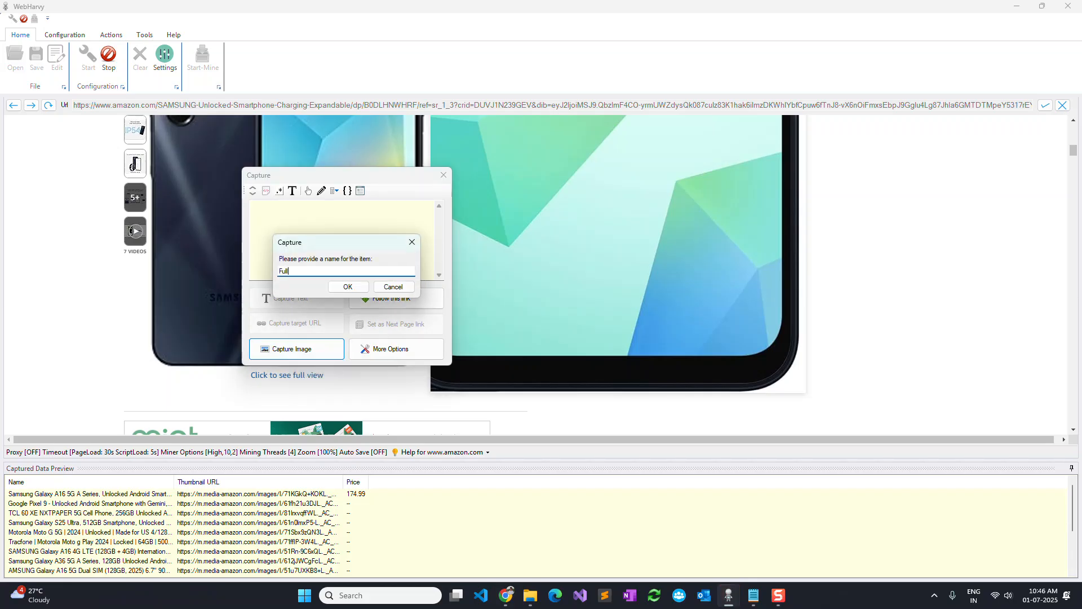
type("Image URL")
key("Return")
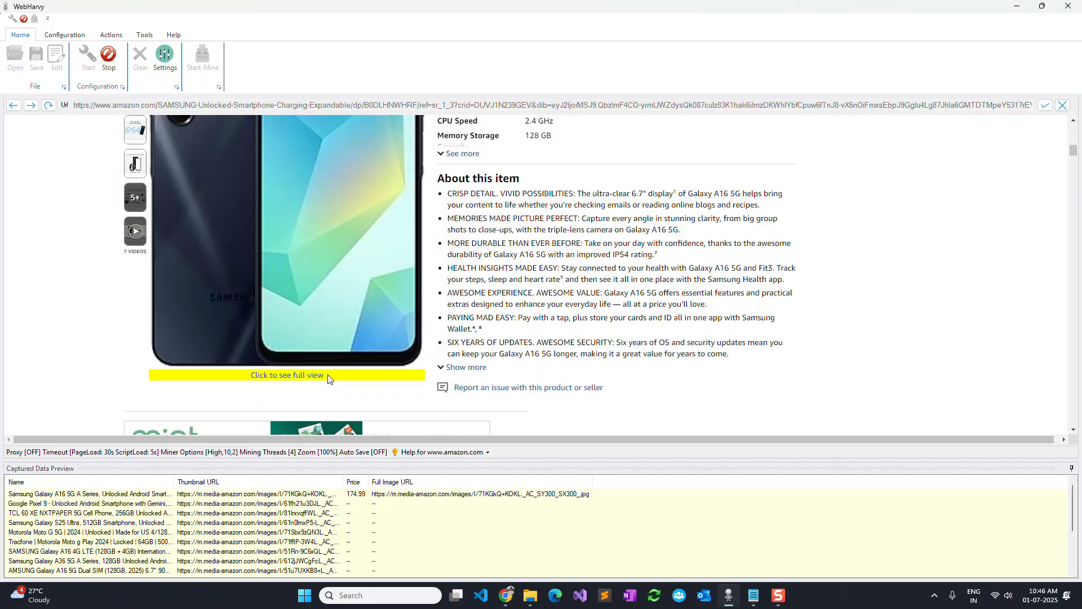
Step: Select the first small gallery thumbnail beside the product picture, display its HTML and expand the capture to include the image source
scroll(327, 379, "up", 4)
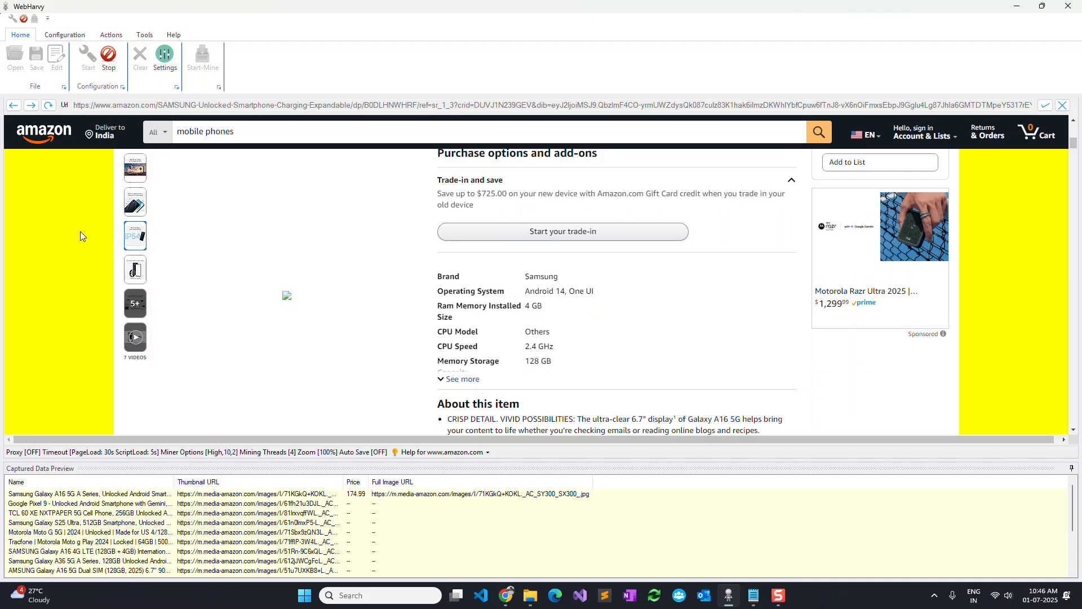
scroll(83, 231, "up", 2)
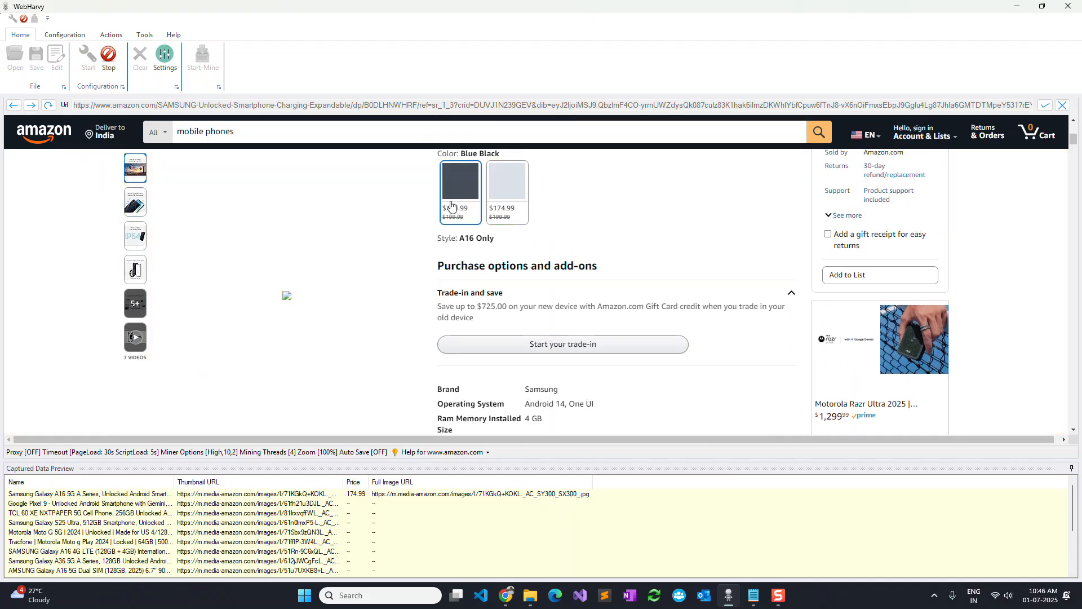
scroll(411, 258, "up", 2)
mouse_move(139, 267)
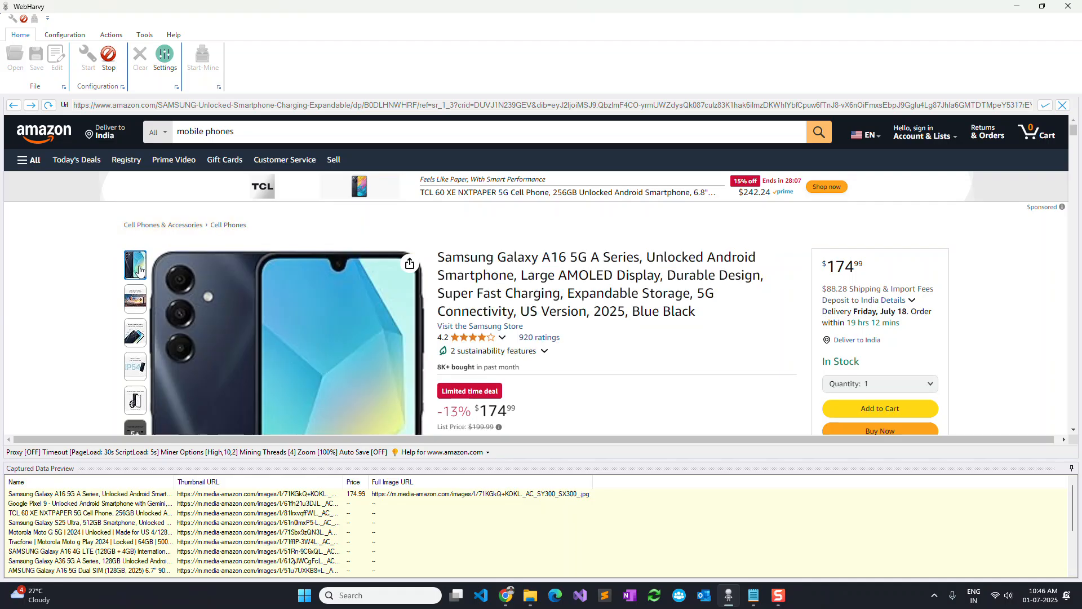
left_click(139, 269)
left_click_drag(174, 174, 434, 196)
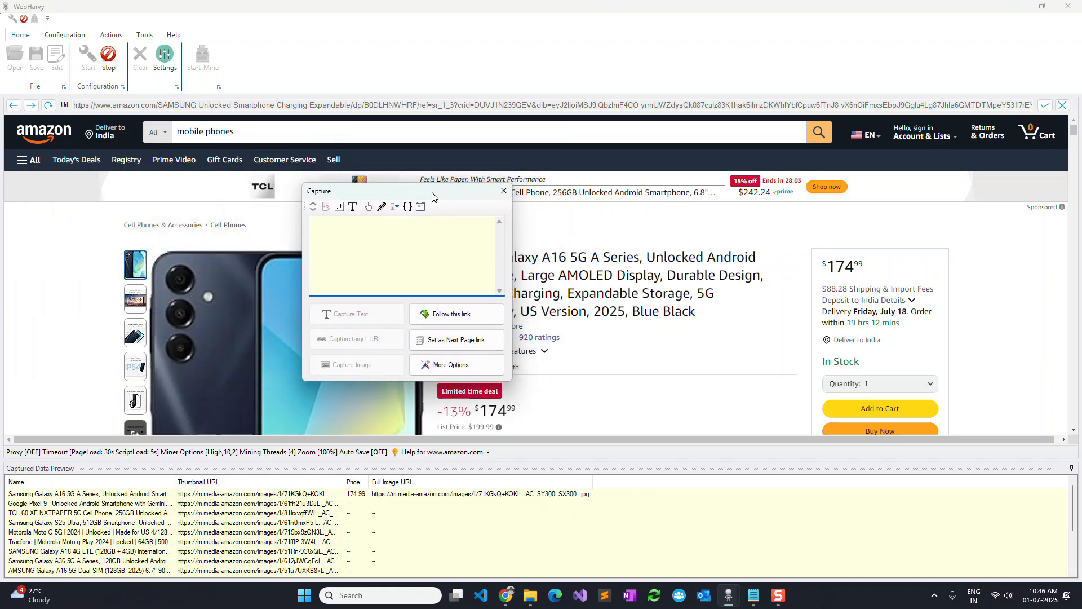
left_click(326, 208)
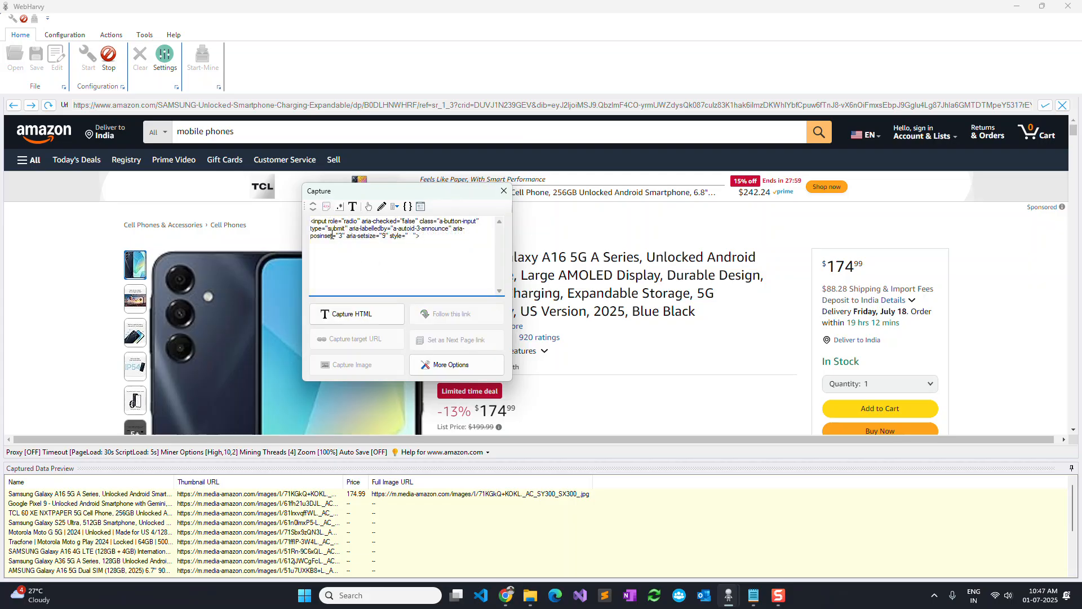
left_click(313, 204)
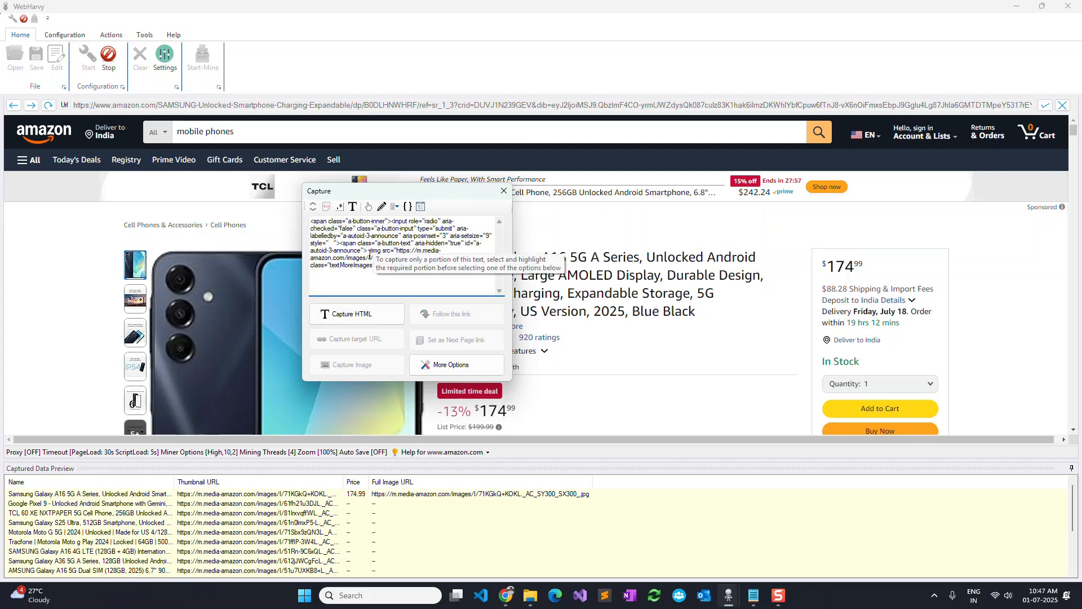
left_click_drag(398, 252, 464, 258)
left_click(437, 258)
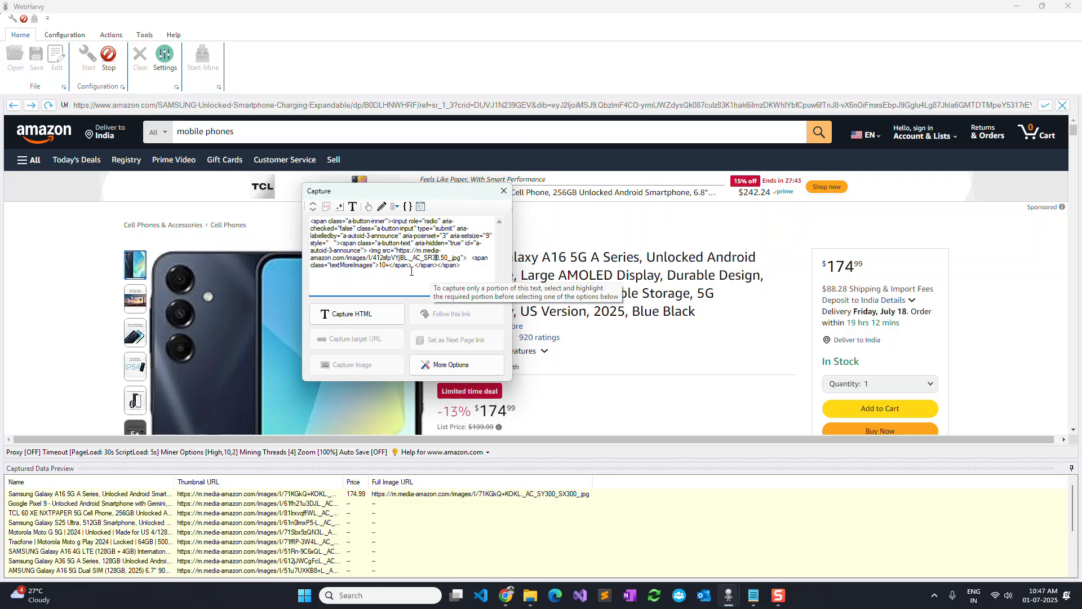
Step: Copy the full-size image RegEx string src="([^_]*)[^\.]*\.([^"]*) from the Notepad note and return to WebHarvy
left_click(753, 596)
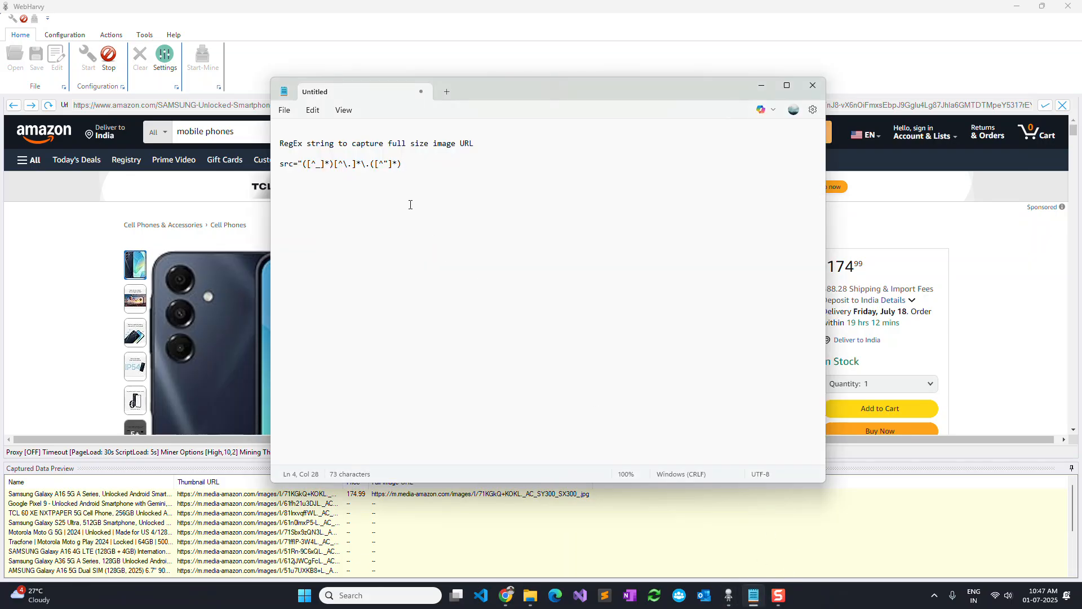
left_click_drag(407, 164, 279, 162)
right_click(304, 163)
left_click(346, 222)
left_click(546, 67)
Step: Apply the copied regular expression src="([^_]*)[^\.]*\.([^"]*) to the thumbnail's captured HTML
left_click(387, 265)
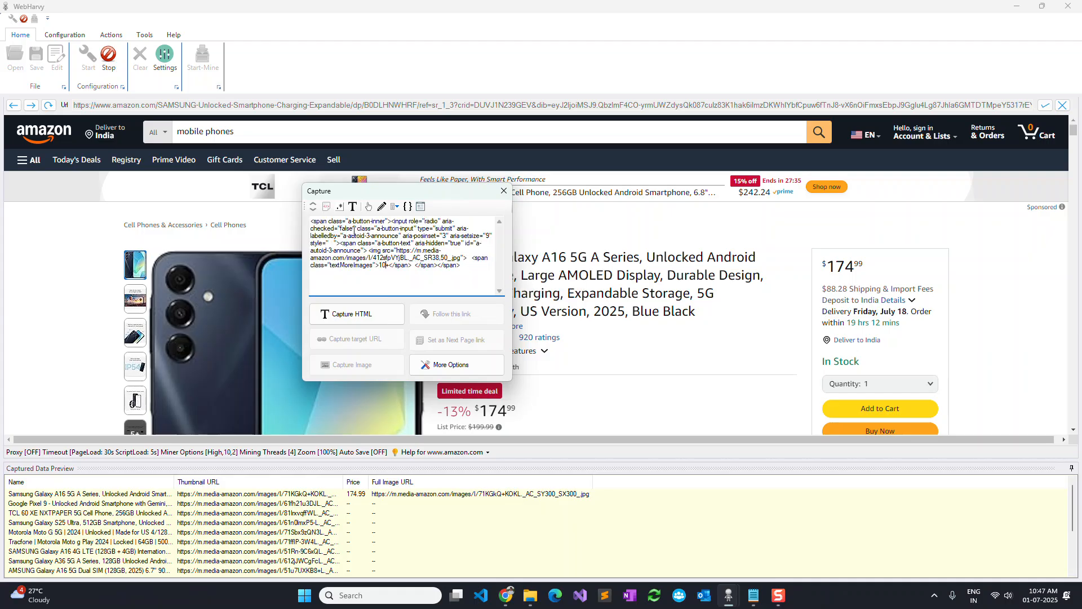
left_click(339, 206)
right_click(355, 283)
left_click(382, 334)
left_click(464, 302)
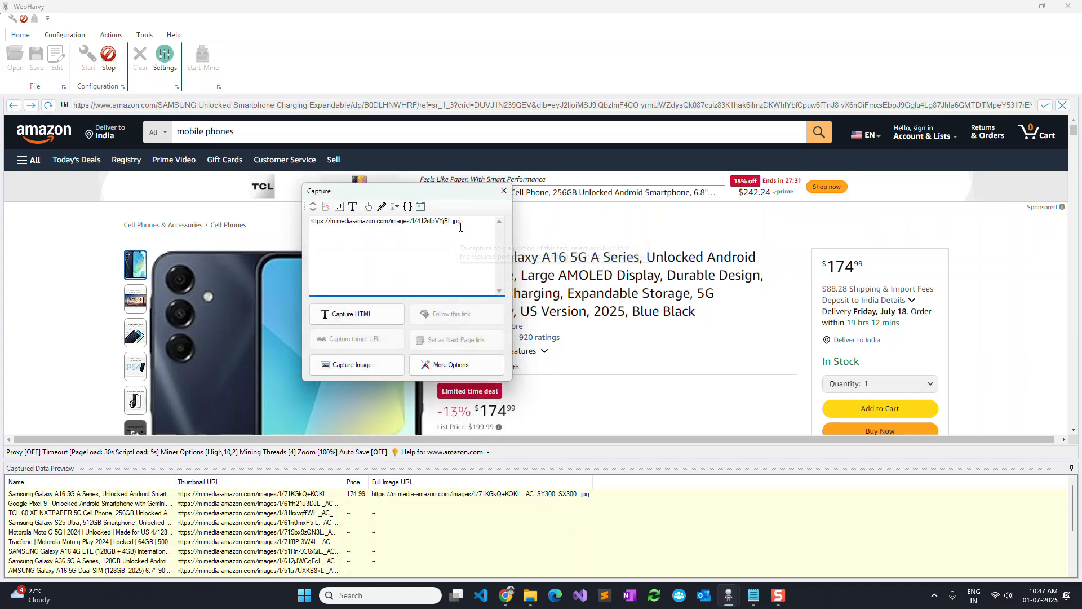
Step: Capture the resulting full-size URL as an image, include all similar images on the page, and name the item "Images"
left_click_drag(463, 221, 310, 222)
left_click(364, 228)
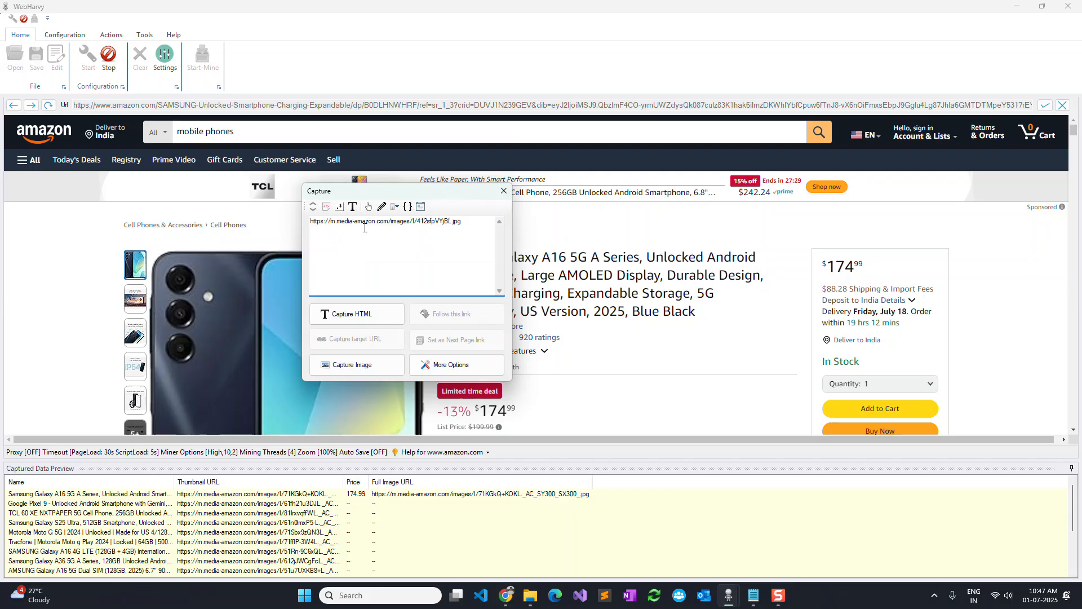
left_click(371, 372)
left_click(387, 373)
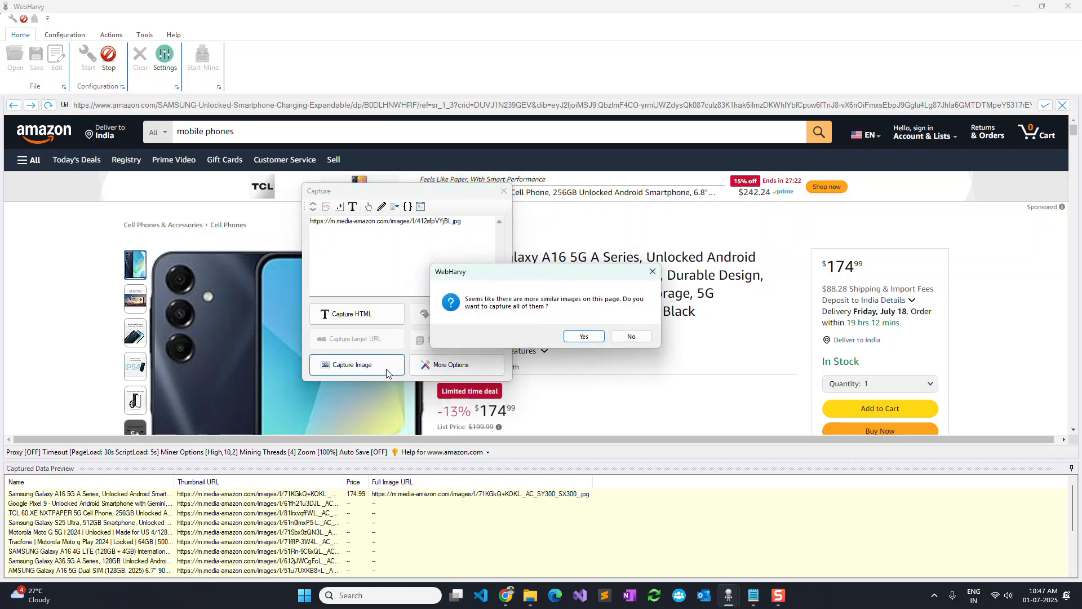
left_click_drag(552, 273, 449, 261)
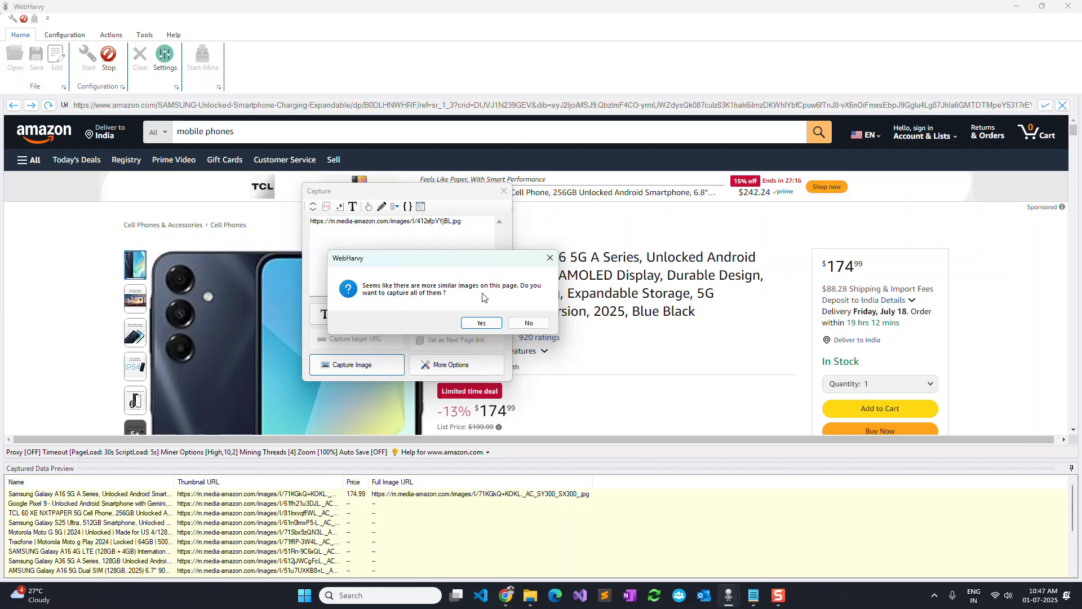
left_click(482, 320)
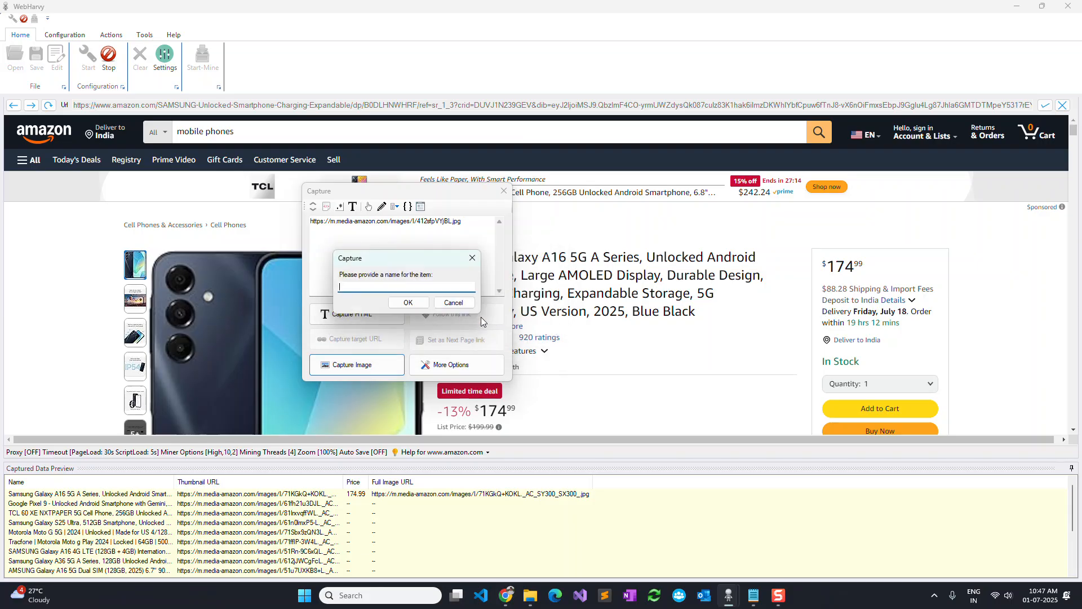
type("Images")
key("Return")
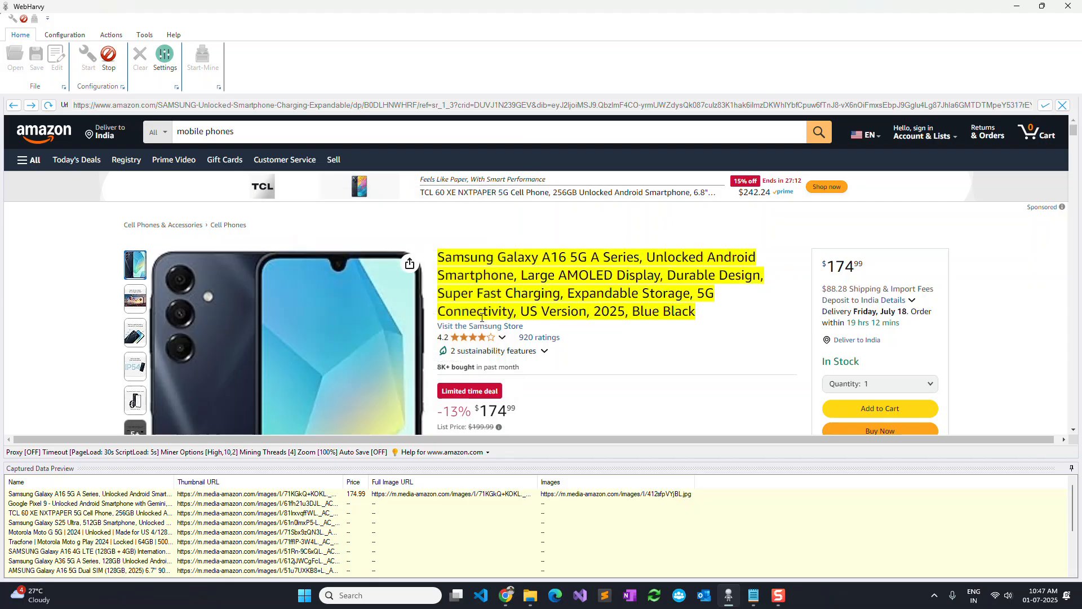
Step: Capture the text following the "About this item" heading as "About this item"
scroll(481, 318, "down", 2)
scroll(478, 390, "down", 10)
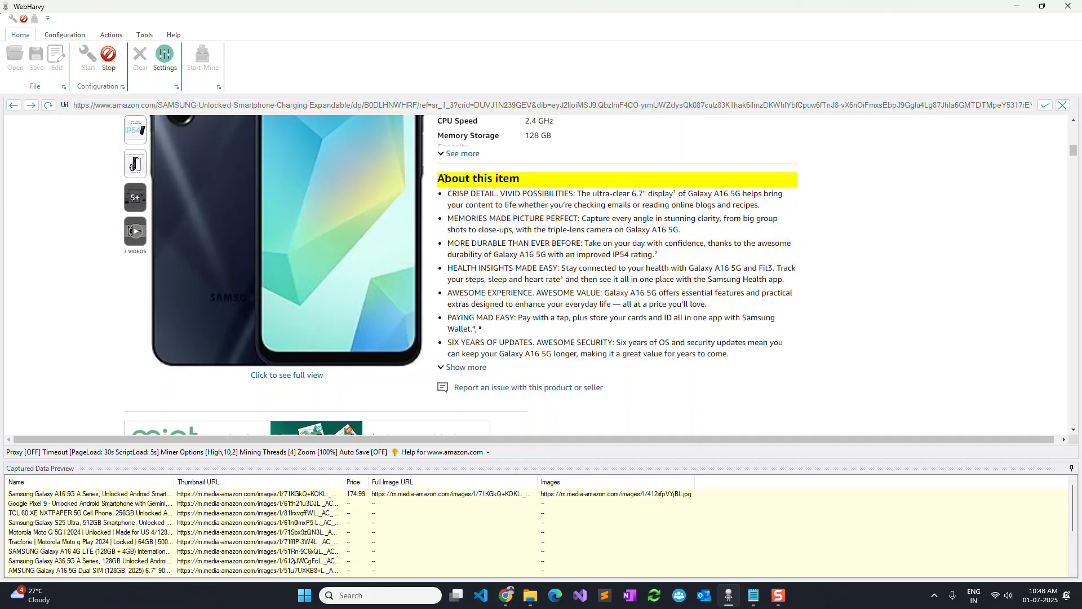
left_click(476, 179)
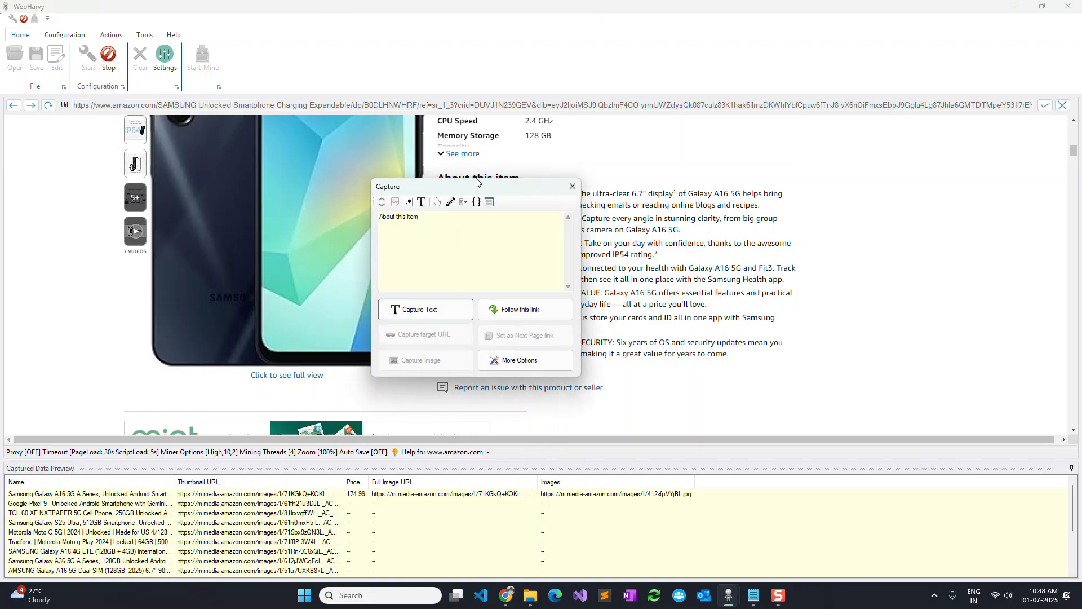
left_click(422, 202)
left_click(429, 310)
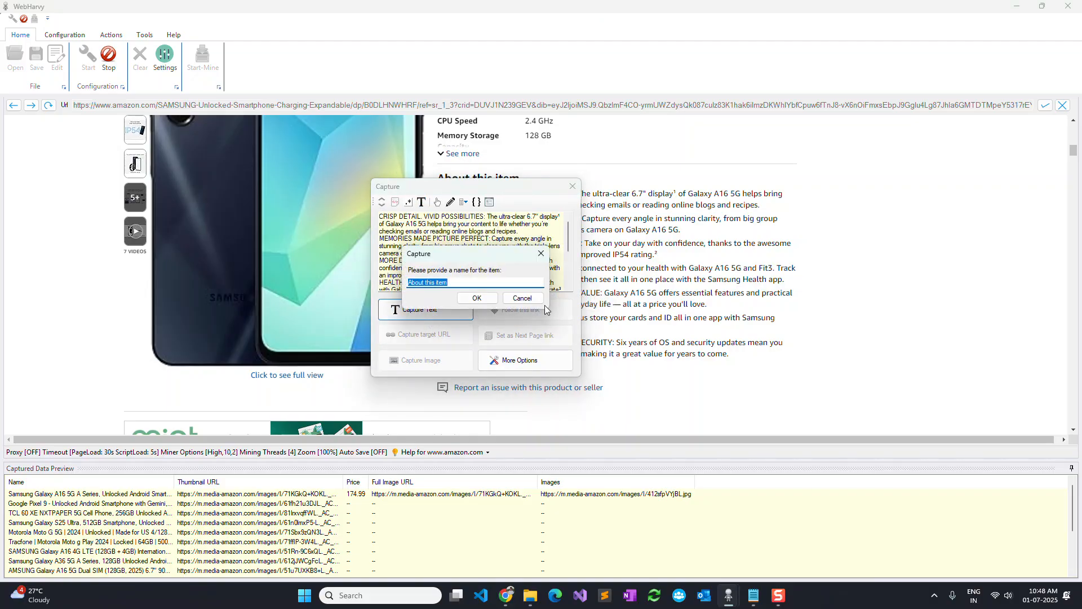
left_click(477, 298)
Step: Capture the text following the ASIN label in the Product information table as "ASIN"
scroll(578, 299, "down", 20)
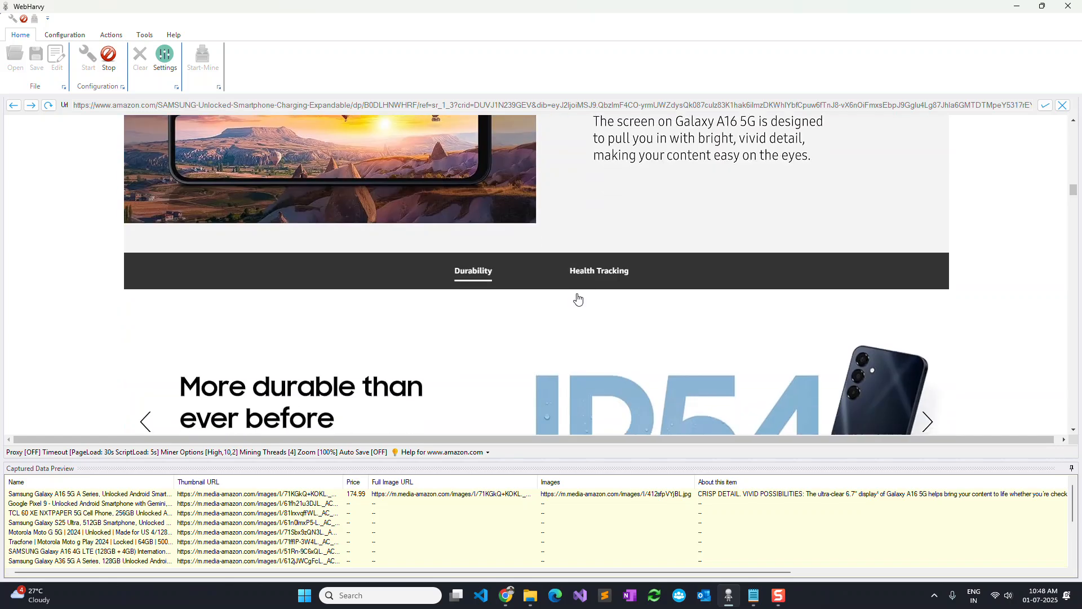
scroll(578, 299, "down", 20)
scroll(578, 299, "down", 10)
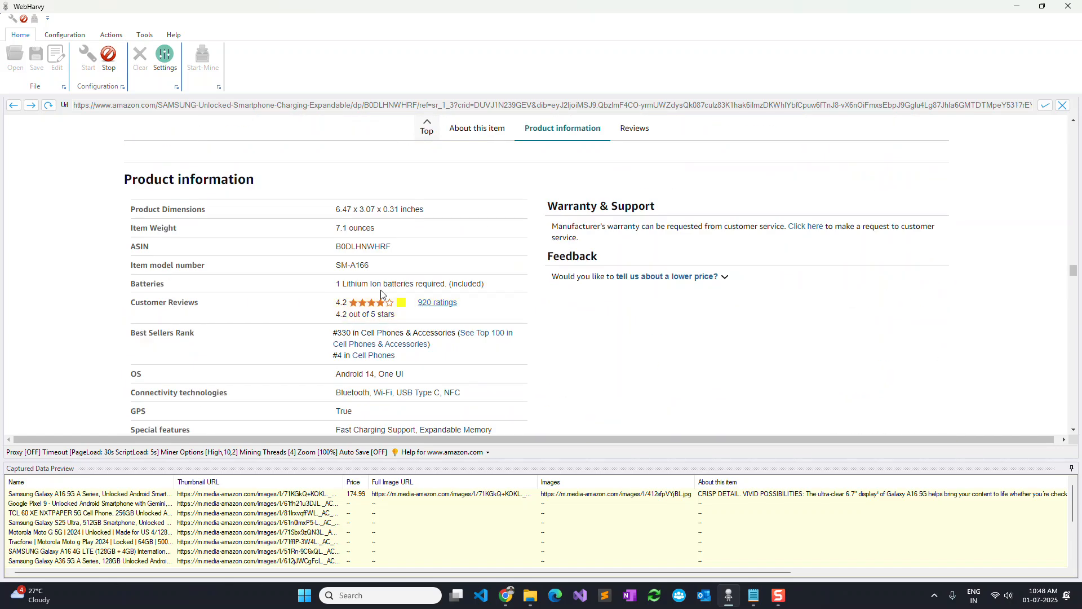
left_click(210, 245)
left_click(156, 169)
left_click(161, 274)
left_click(208, 261)
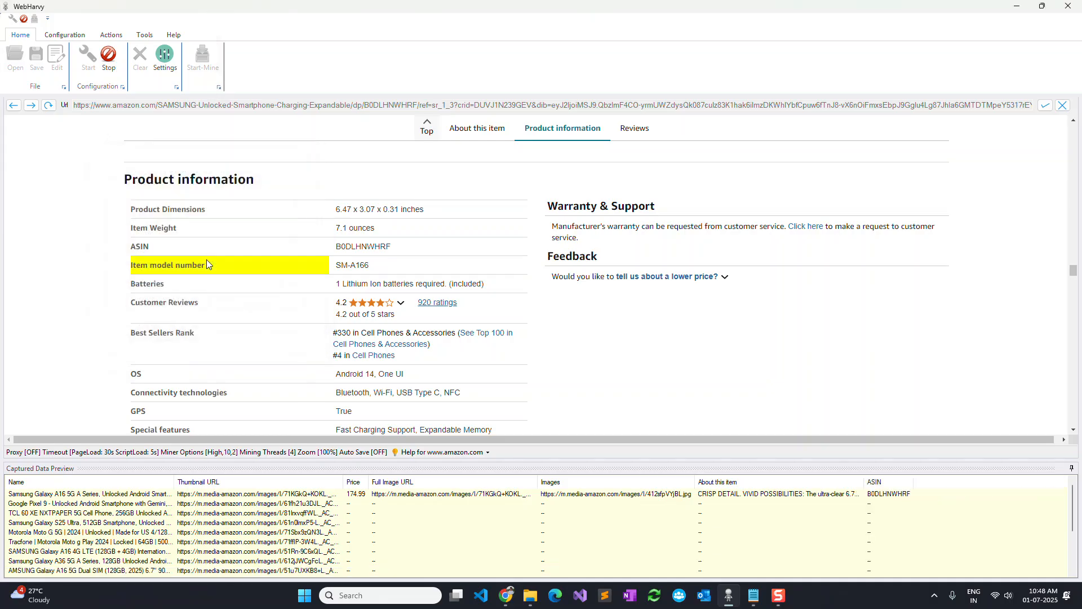
Step: Capture the text following the "Item model number" label in the Product information table under the label's own name
left_click(165, 263)
left_click(107, 189)
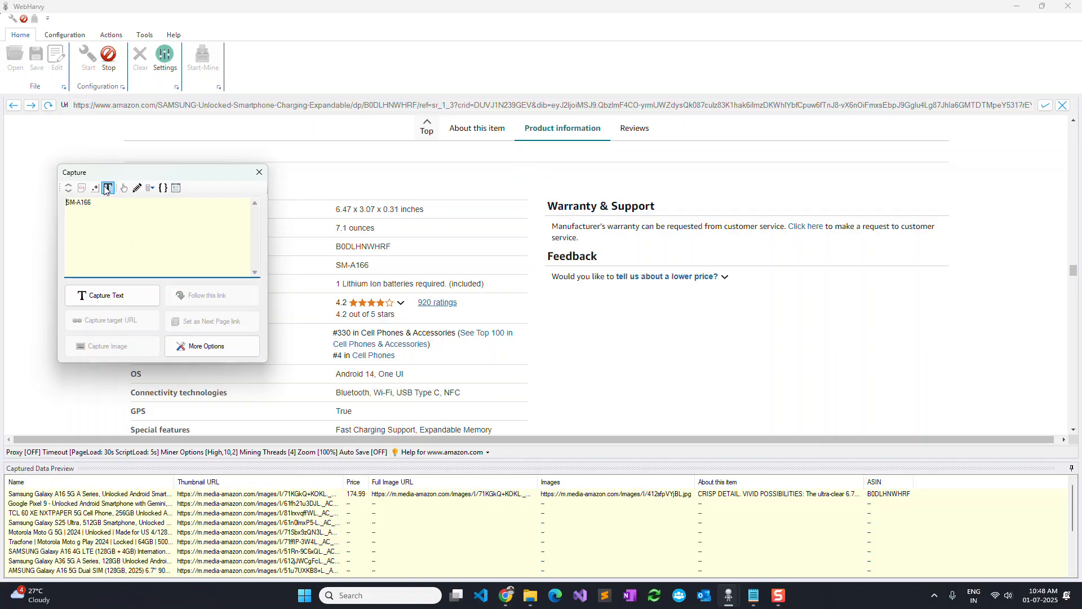
left_click(108, 293)
left_click(147, 287)
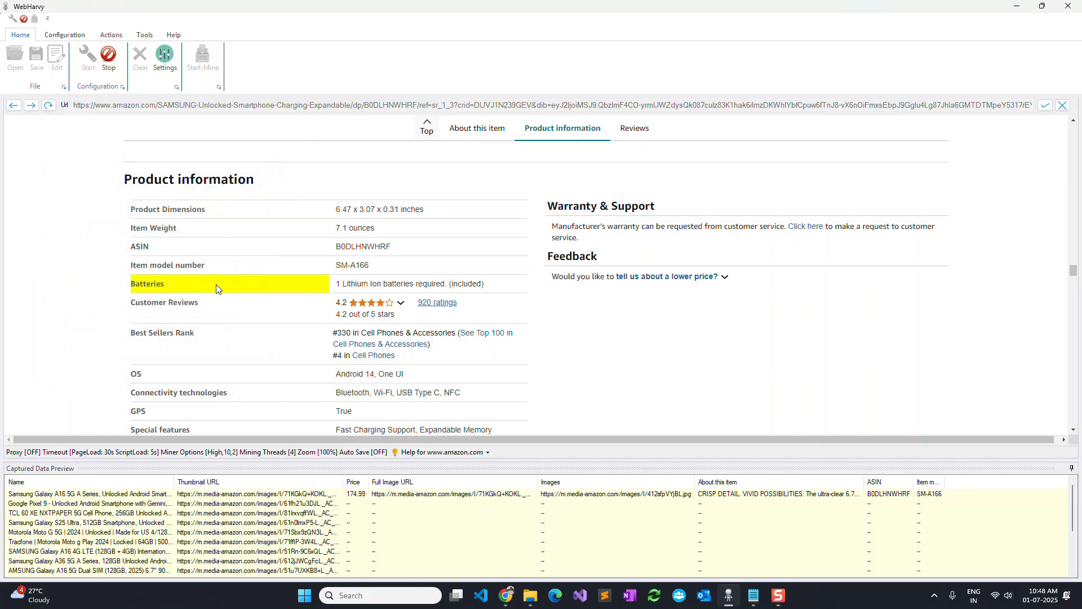
Step: Capture the text following the "Customer Reviews" label in the Product information table as "Customer Reviews"
left_click(177, 307)
left_click(136, 231)
left_click(137, 339)
left_click(187, 324)
Step: Stop the scraping configuration and launch mining with it
scroll(185, 325, "down", 10)
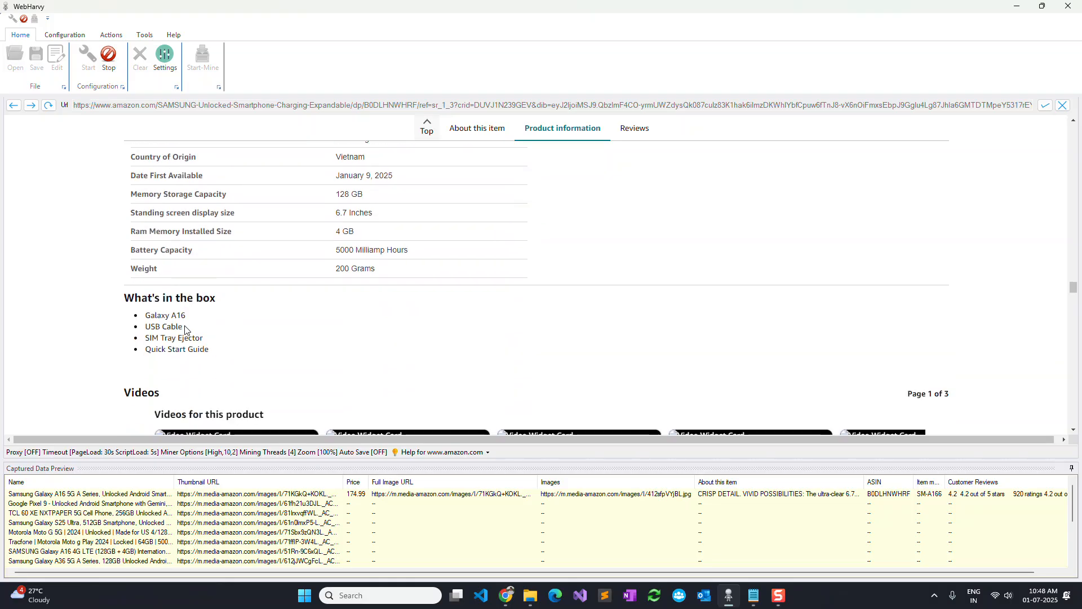
scroll(183, 327, "up", 5)
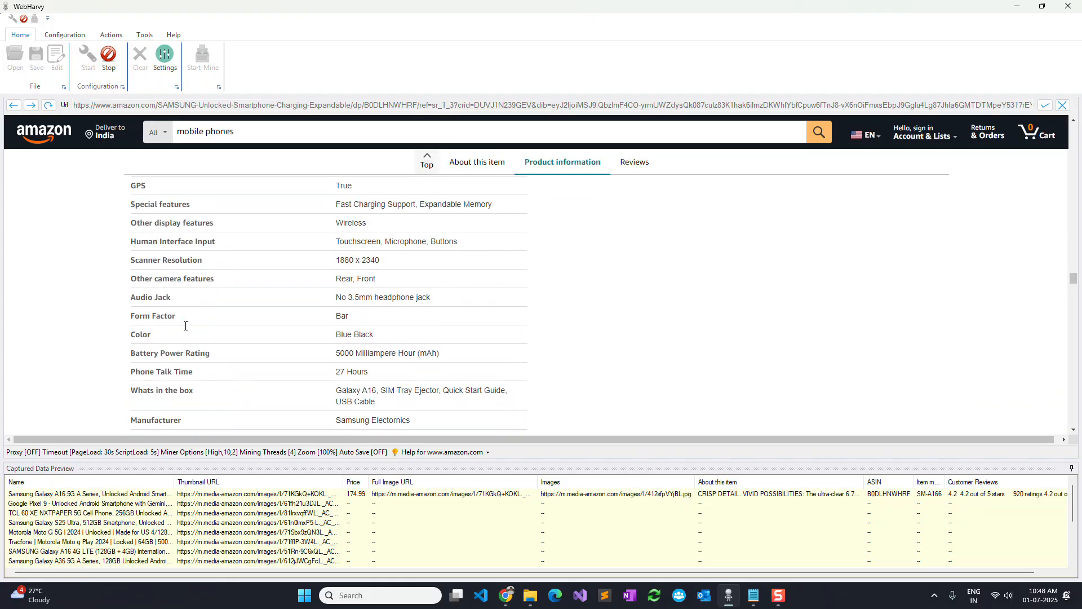
left_click(109, 64)
scroll(368, 332, "down", 5)
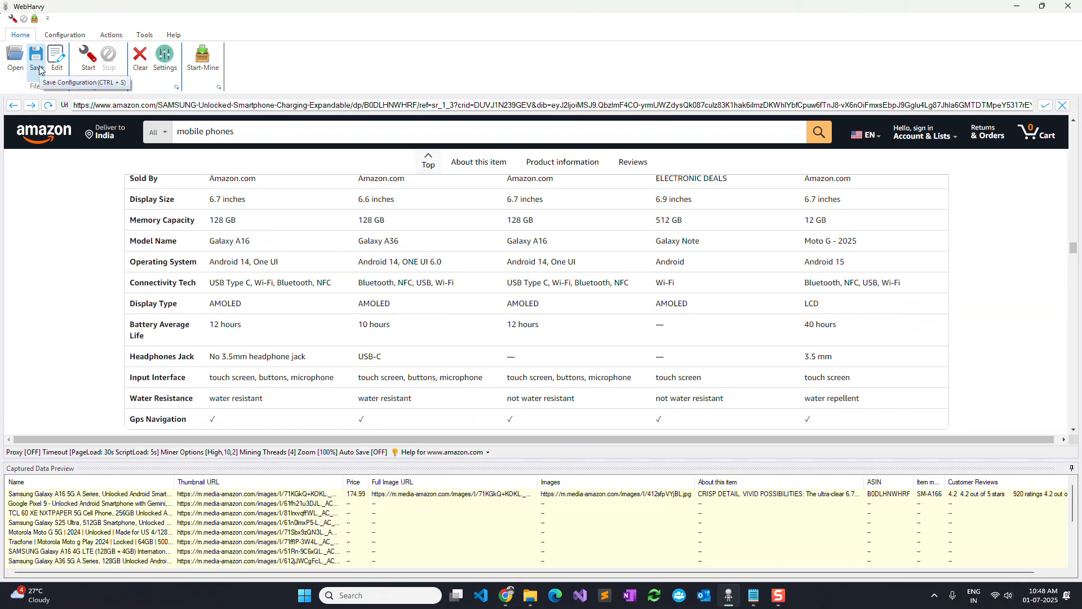
left_click(203, 68)
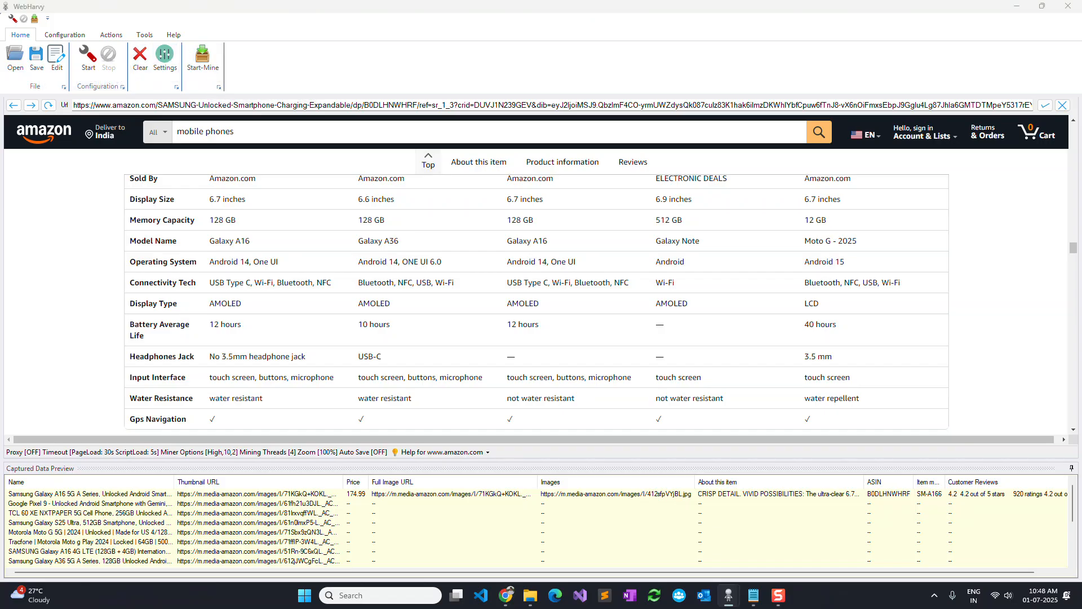
Step: Start mining all result pages, with the captured images saved to the Gallery folder inside Downloads
left_click_drag(1081, 56, 536, 48)
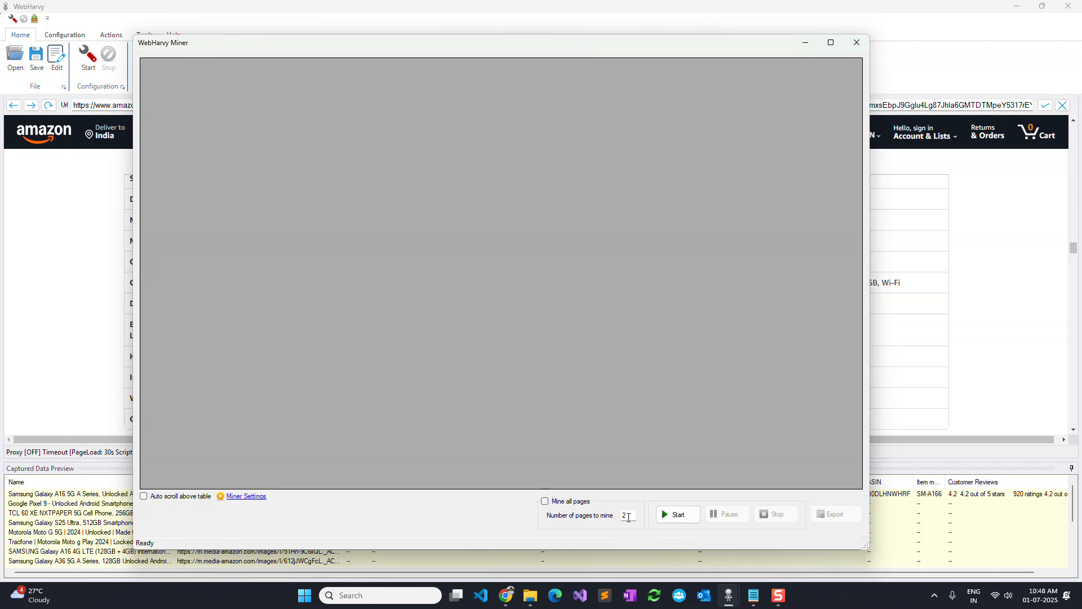
left_click(569, 502)
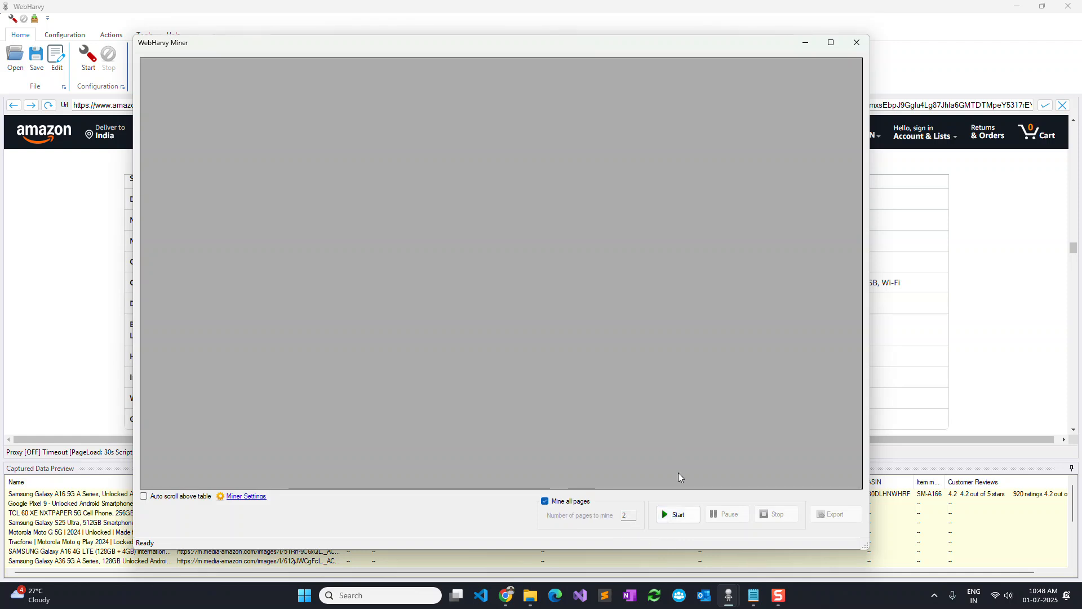
left_click(676, 515)
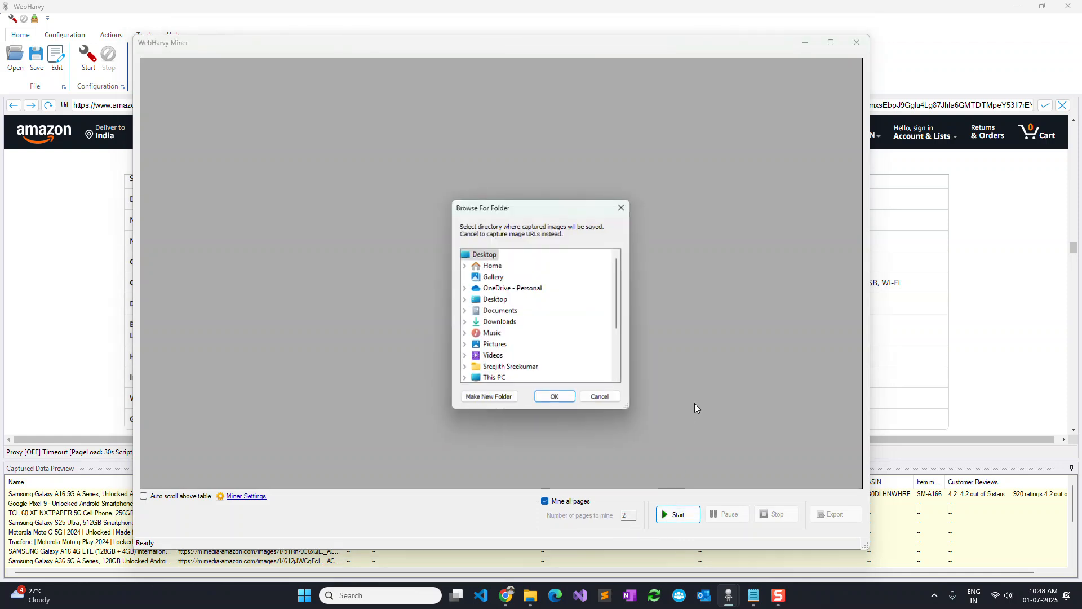
left_click(464, 323)
left_click(510, 314)
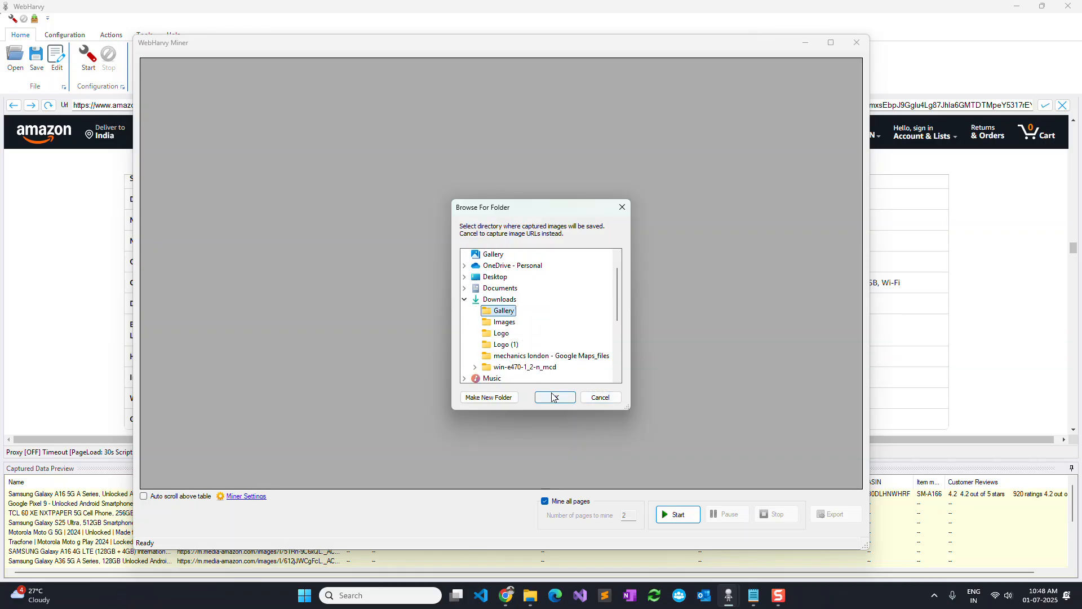
left_click(556, 398)
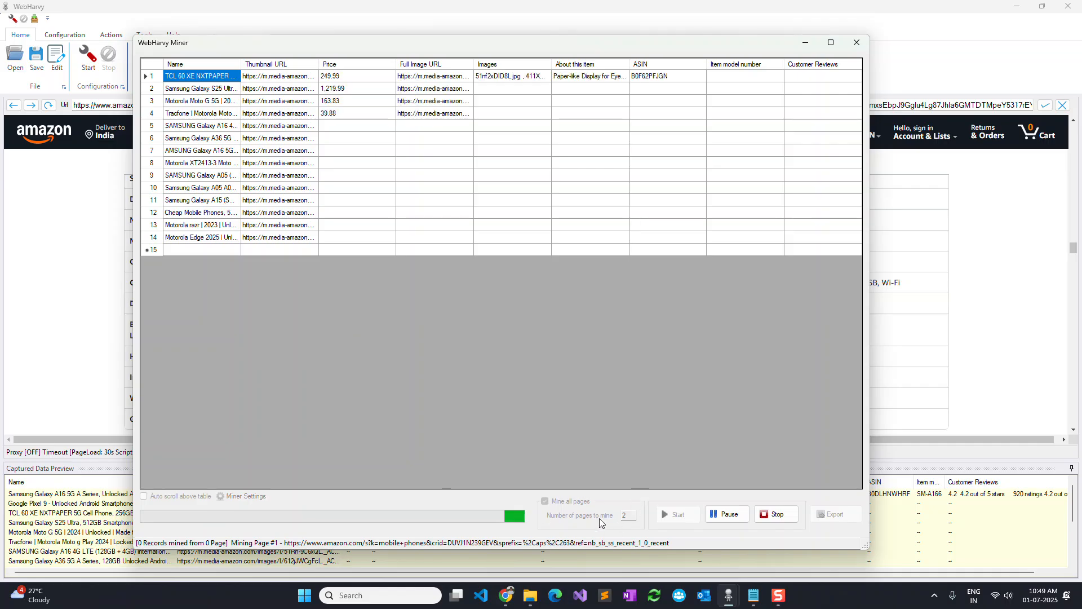
Step: Switch to the Gallery folder in File Explorer and arrange its window below the mined records to examine the downloaded images
left_click(530, 600)
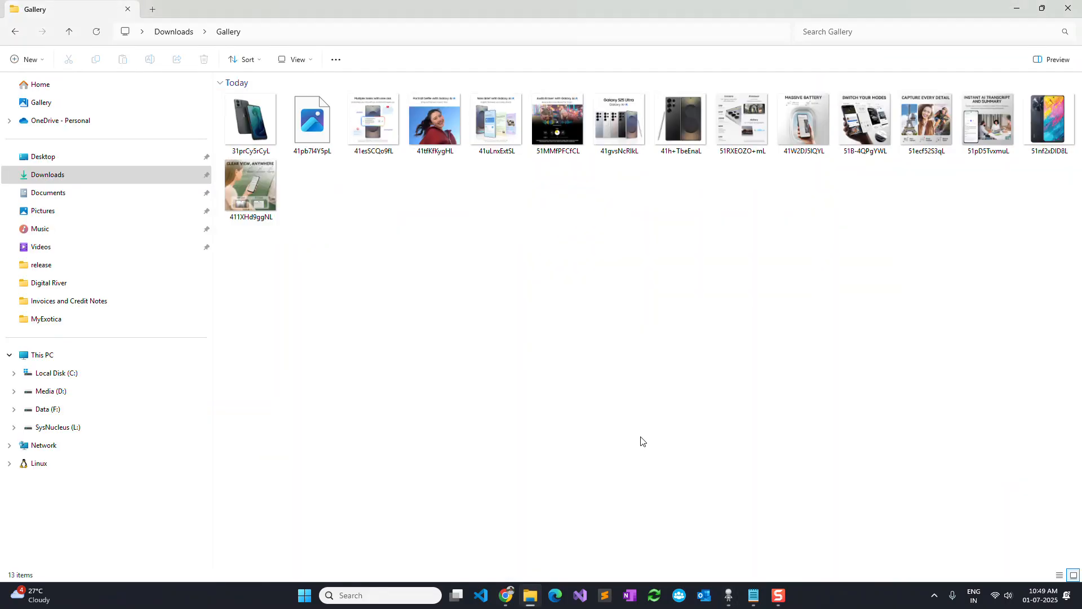
left_click_drag(577, 7, 182, 177)
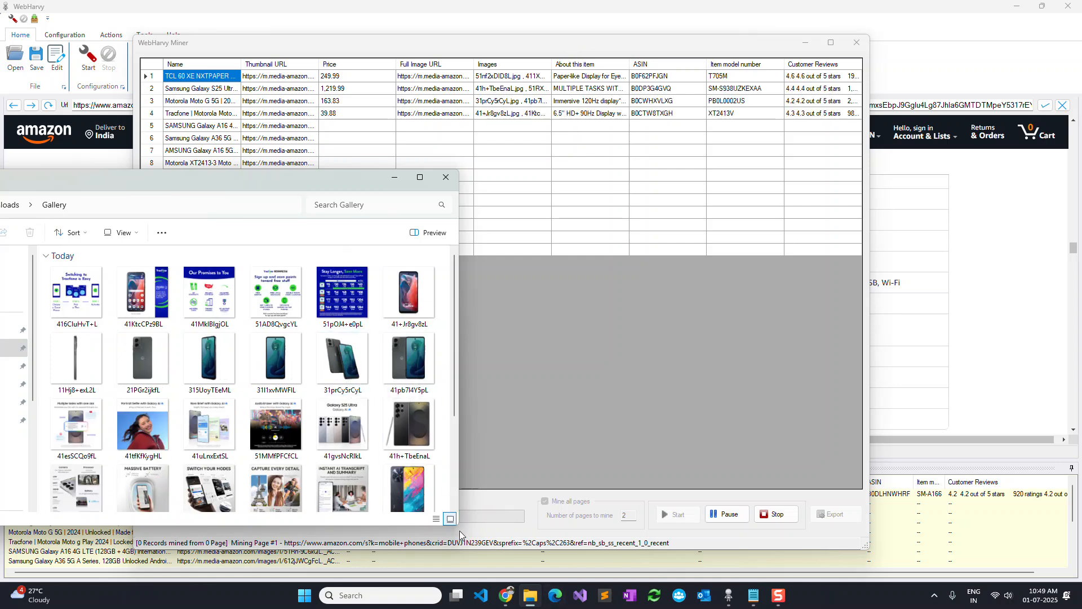
left_click_drag(458, 526, 597, 572)
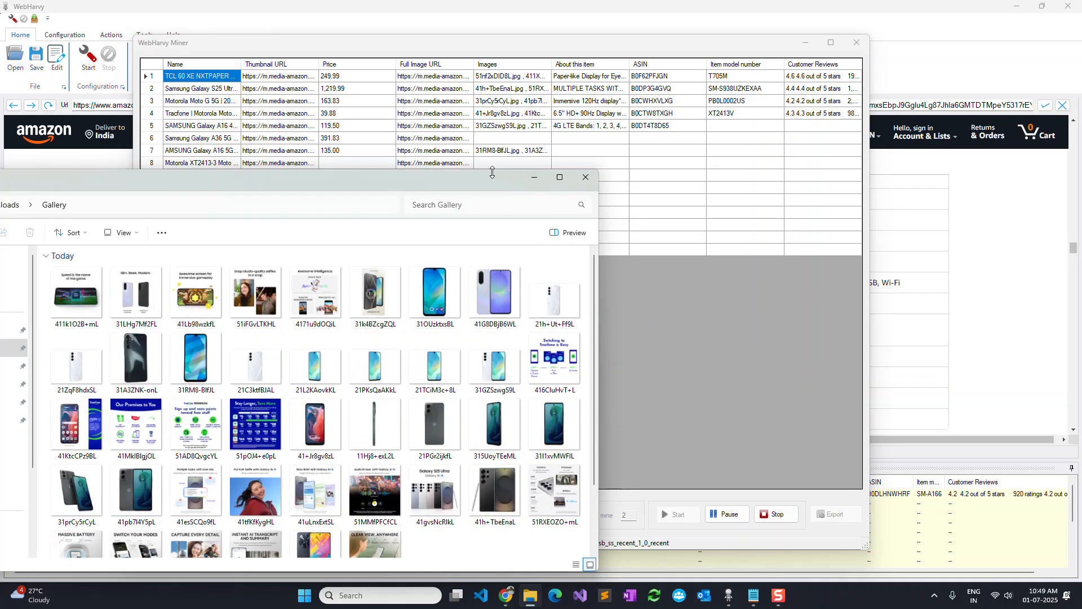
left_click_drag(485, 185, 463, 298)
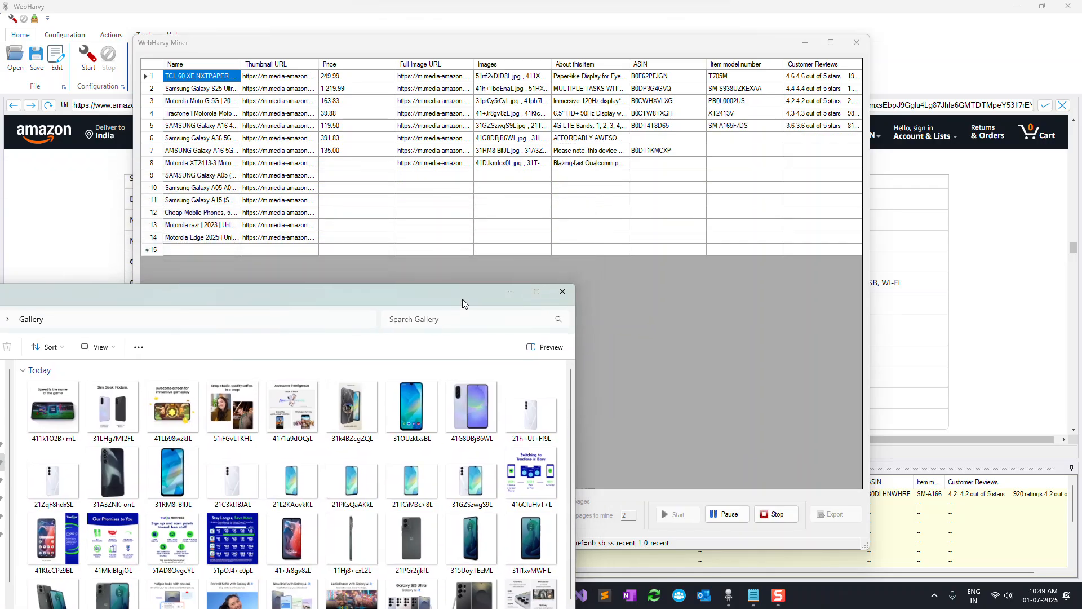
Step: Review the mined records up to the Motorola Edge 2025 row, and compare them with the images in the Gallery folder
left_click(145, 239)
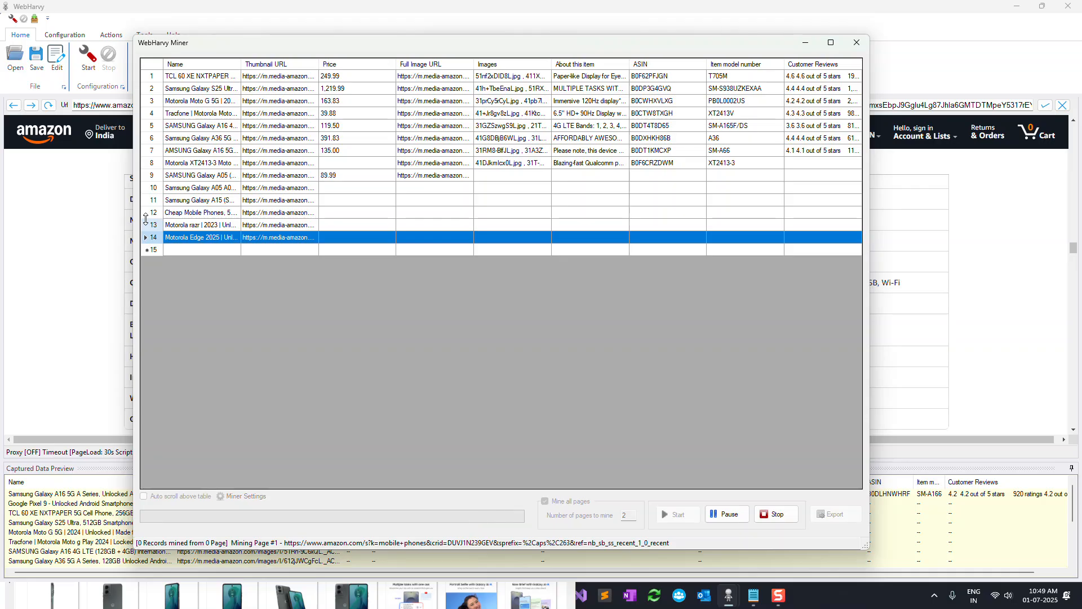
left_click(10, 590)
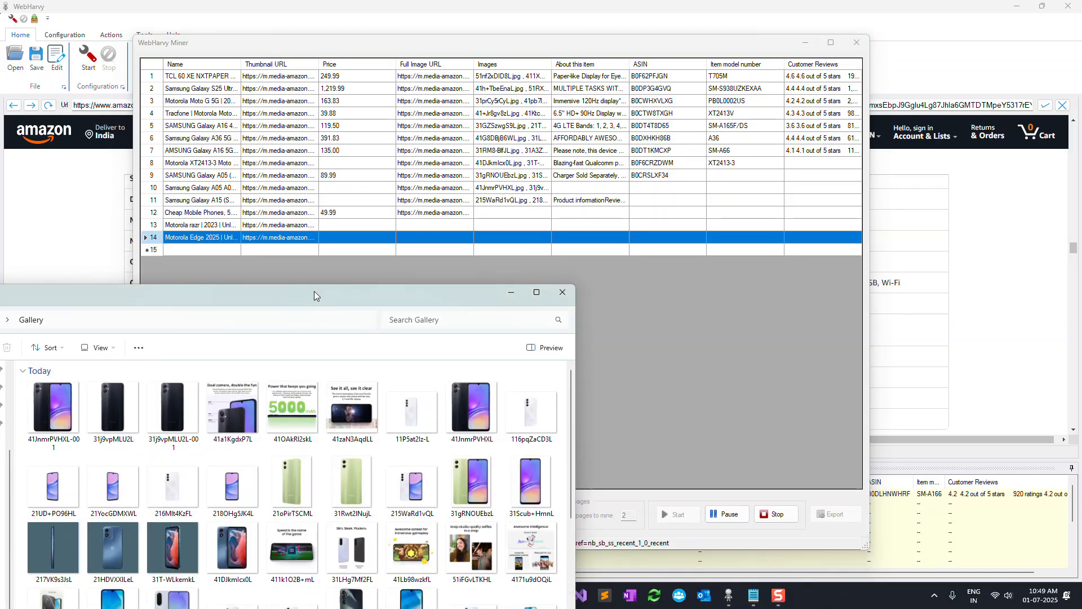
left_click_drag(314, 291, 325, 280)
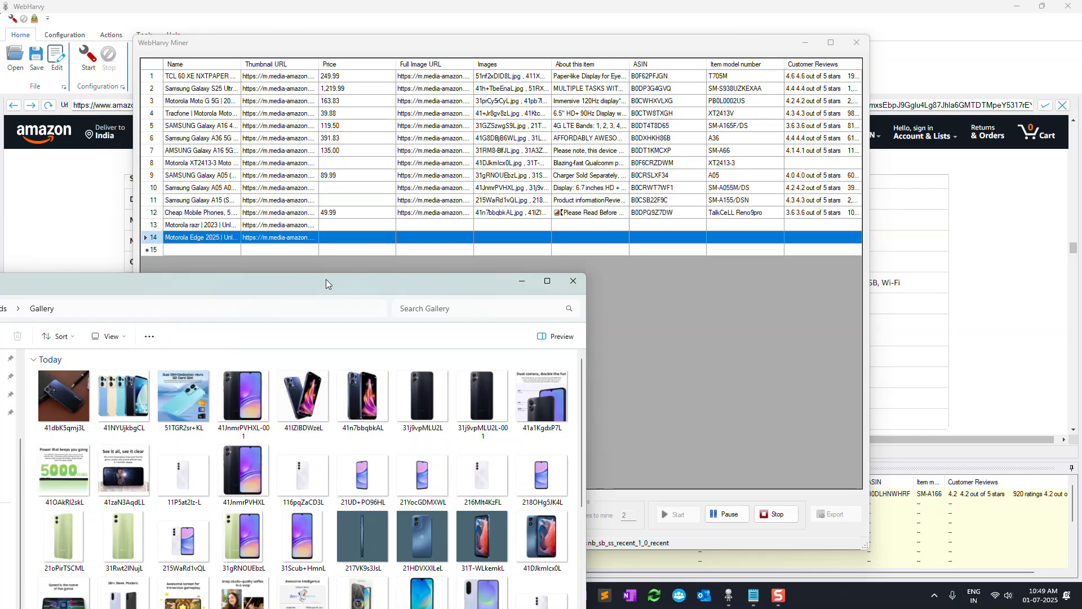